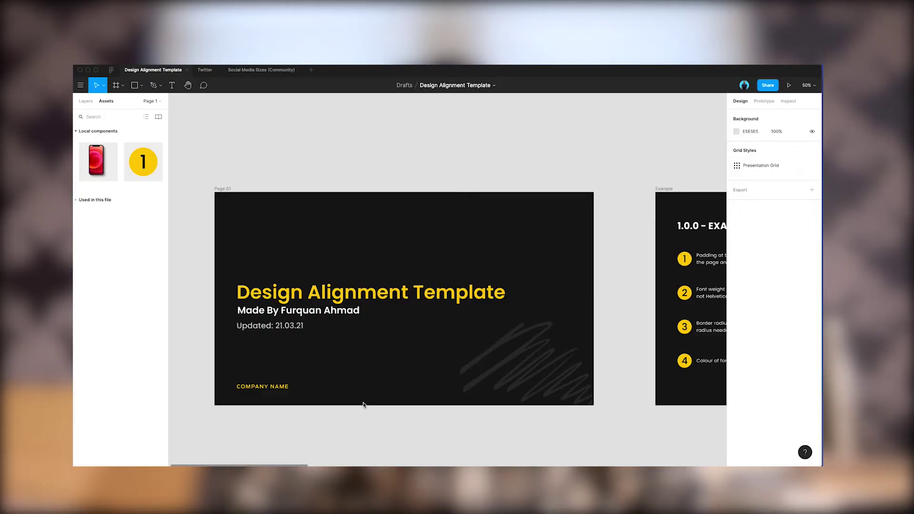
- Adjust the numbered badges on the Design phone, moving the number 4 badge
scroll(501, 297, "right", 10)
left_click(494, 294)
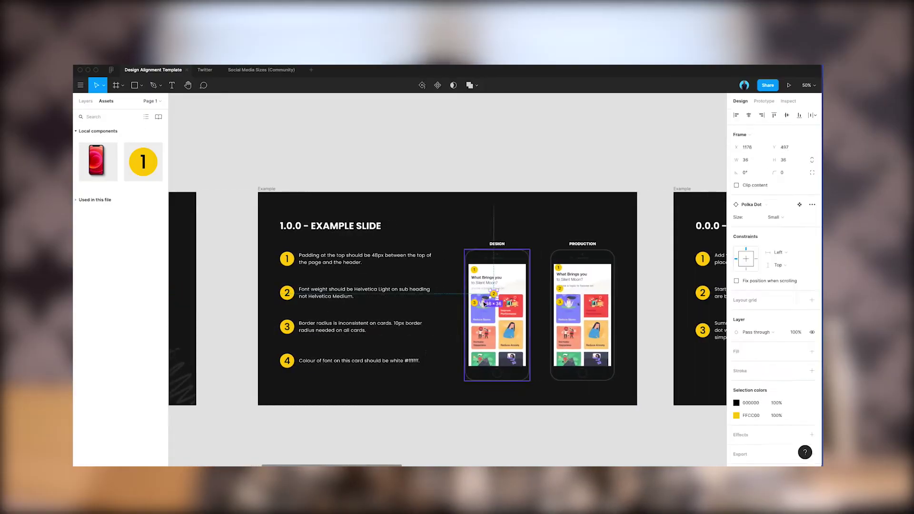
key("Return")
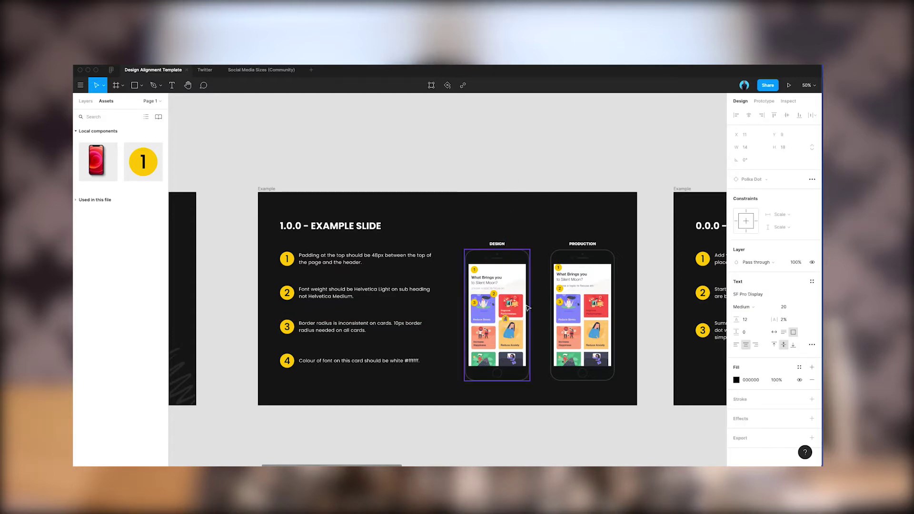
left_click_drag(527, 308, 534, 324)
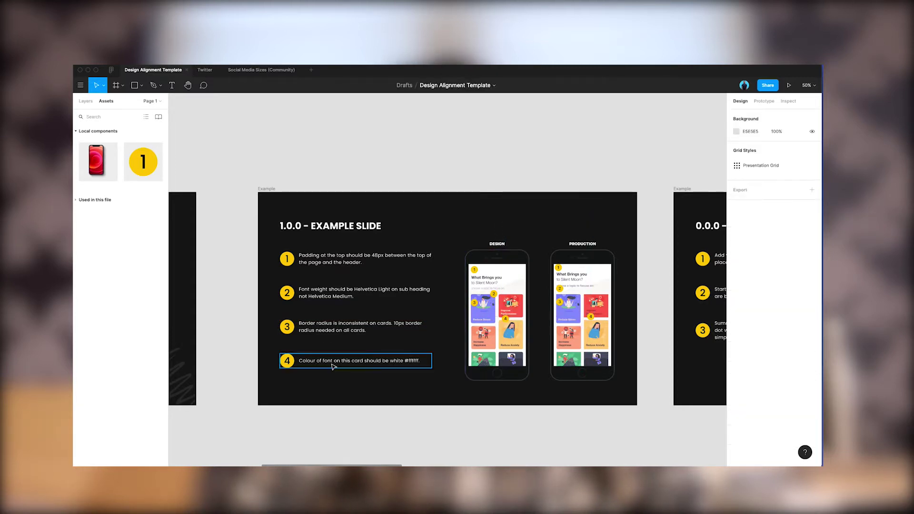
left_click(333, 327)
- Switch the Design phone mockup on the 0.0.0 slide to a Google Pixel 5
scroll(371, 370, "right", 8)
left_click(517, 314)
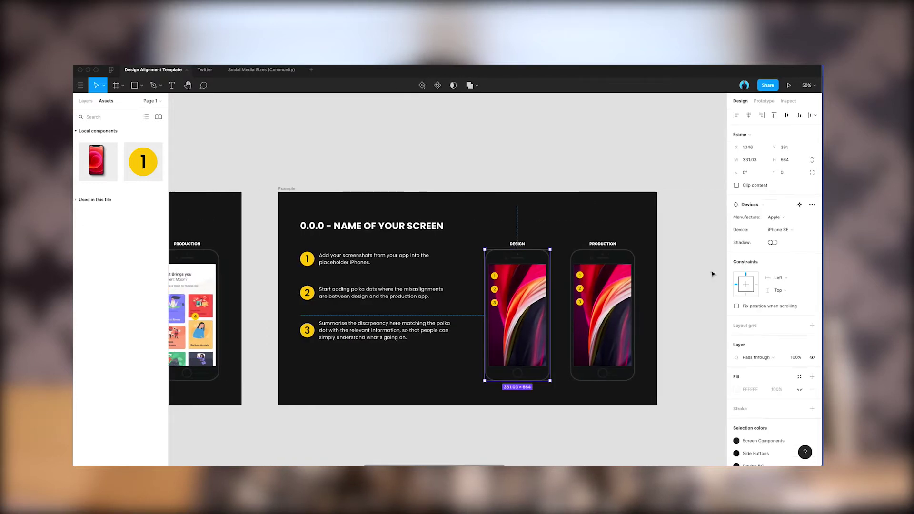
left_click(775, 217)
left_click(785, 229)
scroll(610, 251, "right", 10)
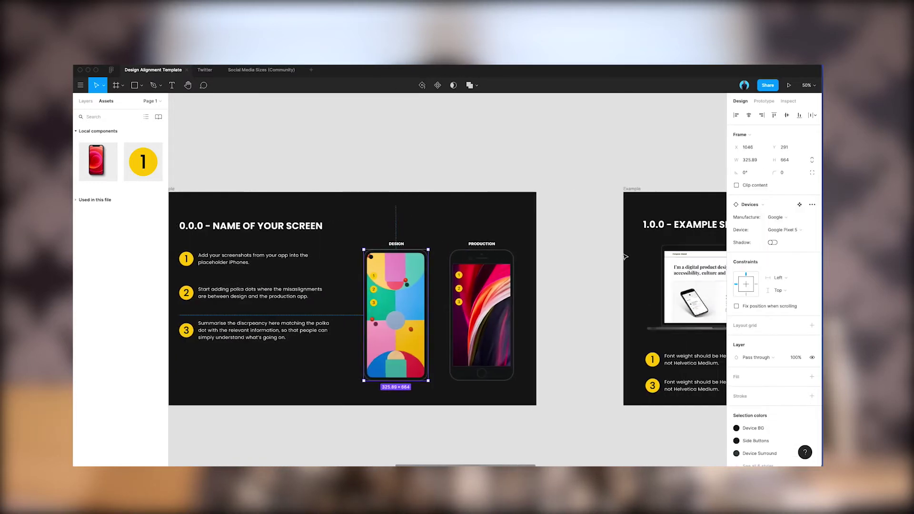
scroll(625, 256, "right", 10)
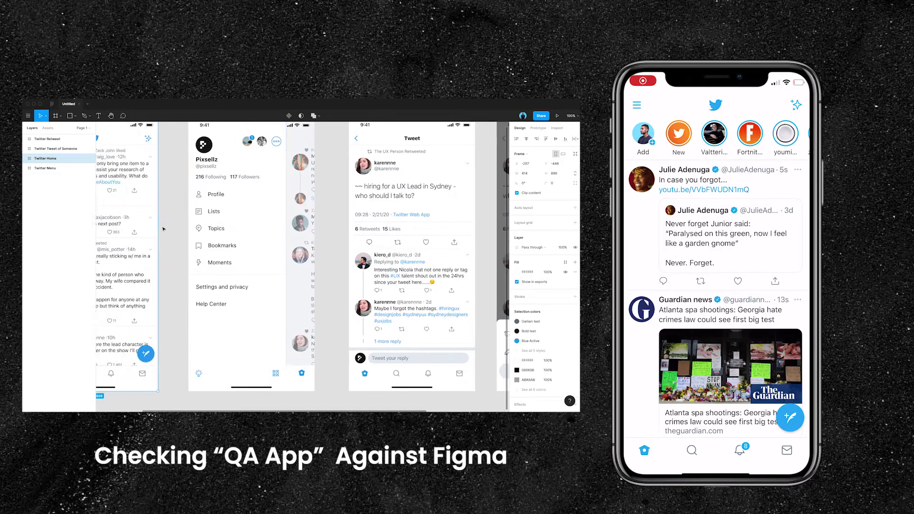
left_click(149, 168)
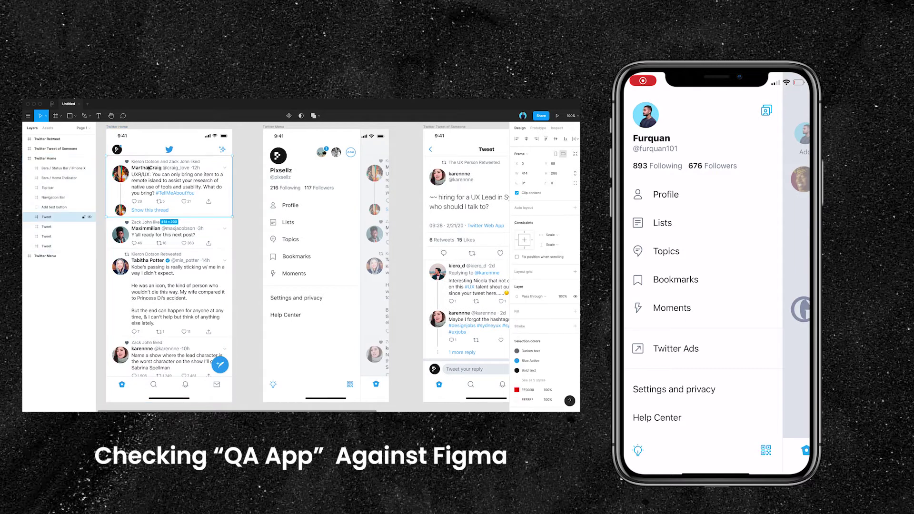
scroll(266, 210, "right", 1)
left_click(270, 207)
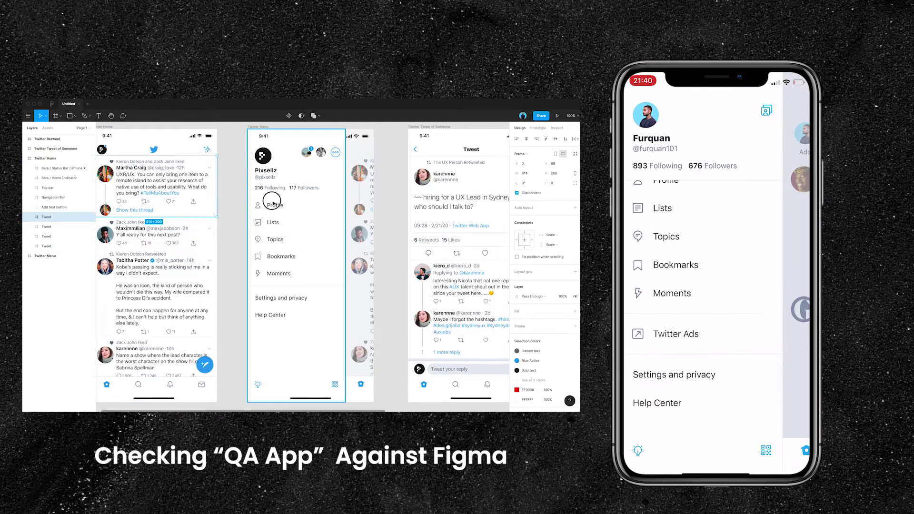
double_click(270, 206)
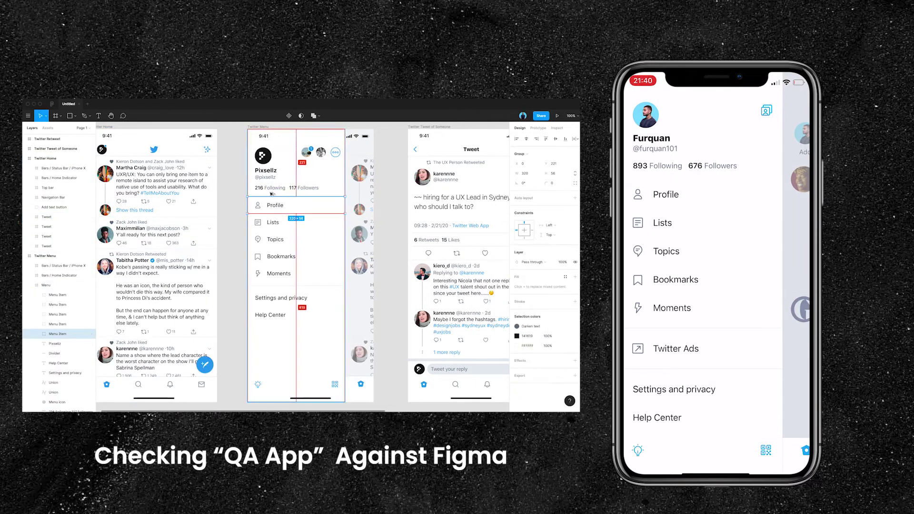
left_click(261, 221)
left_click(259, 222)
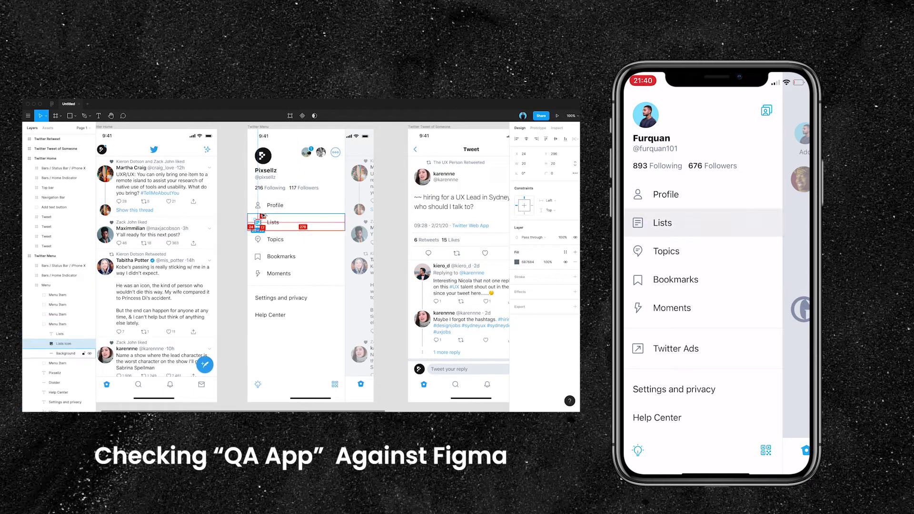
left_click(275, 220)
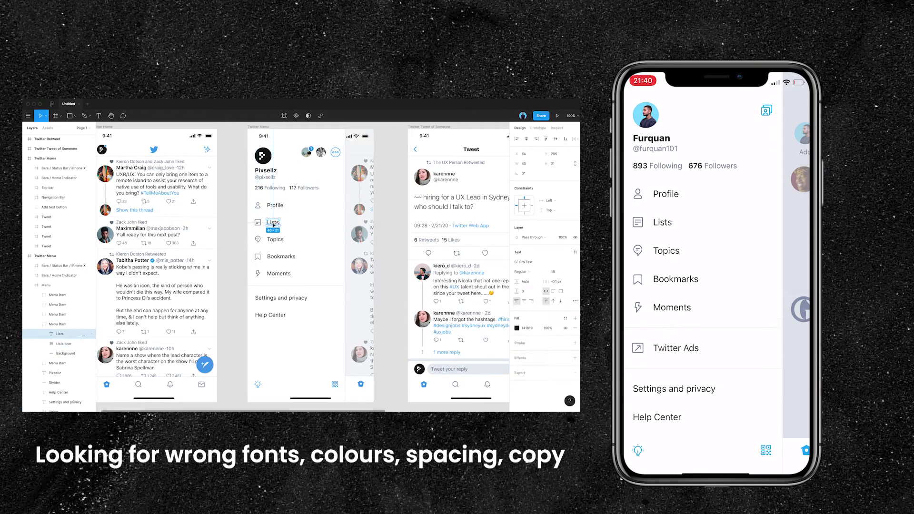
left_click(281, 239)
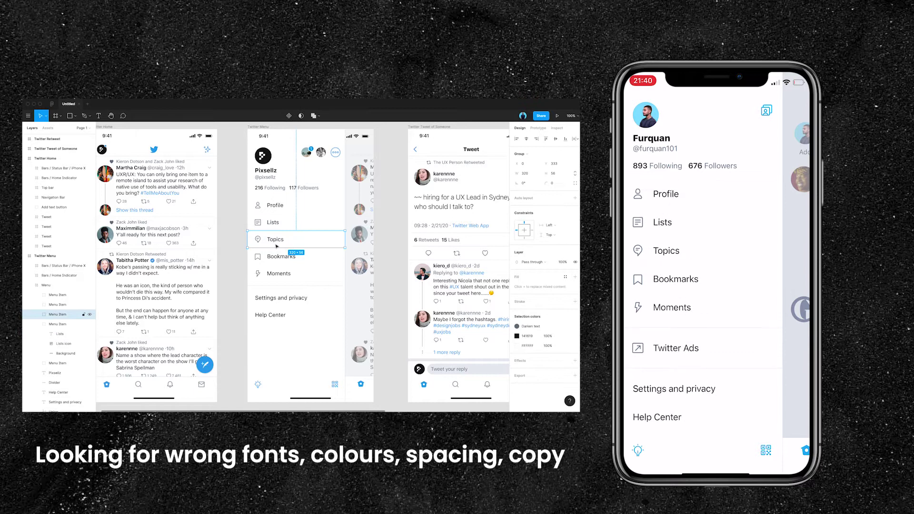
left_click(269, 260, "shift")
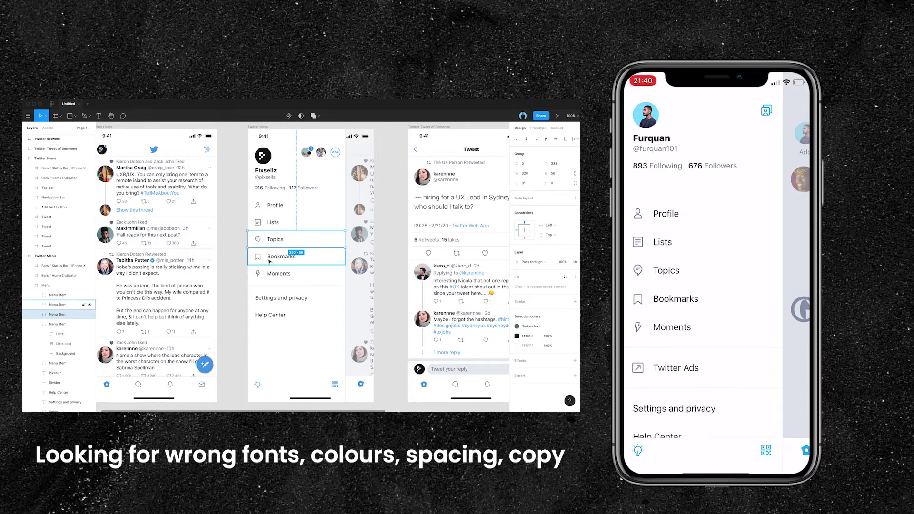
left_click(267, 188)
left_click(257, 173)
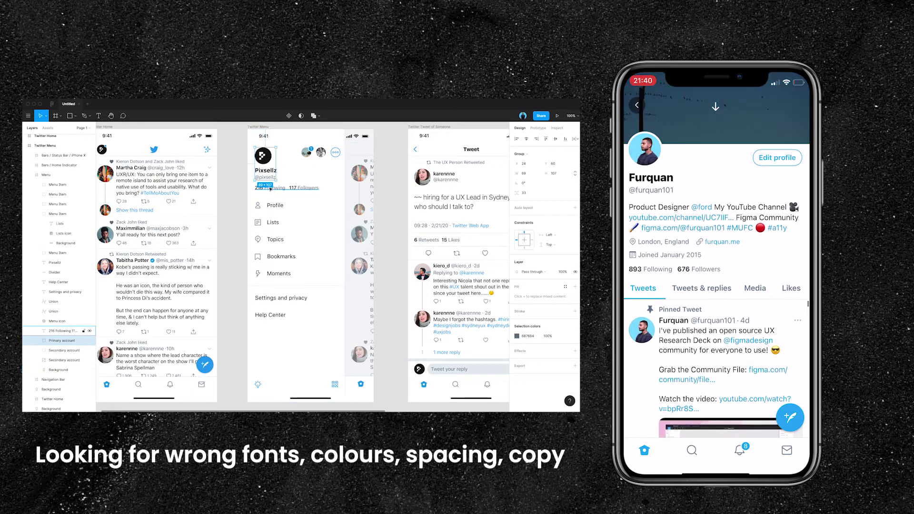
scroll(273, 190, "down", 2)
left_click(270, 284)
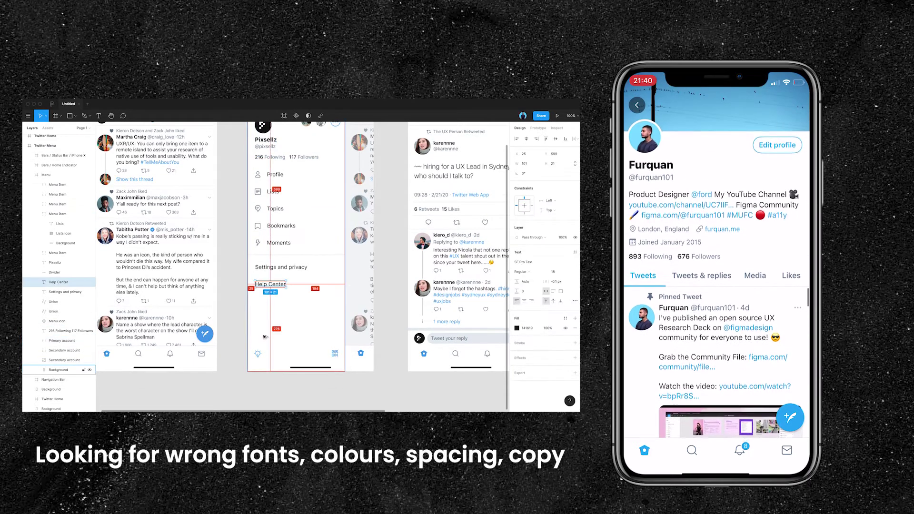
scroll(268, 336, "up", 1)
scroll(248, 314, "right", 5)
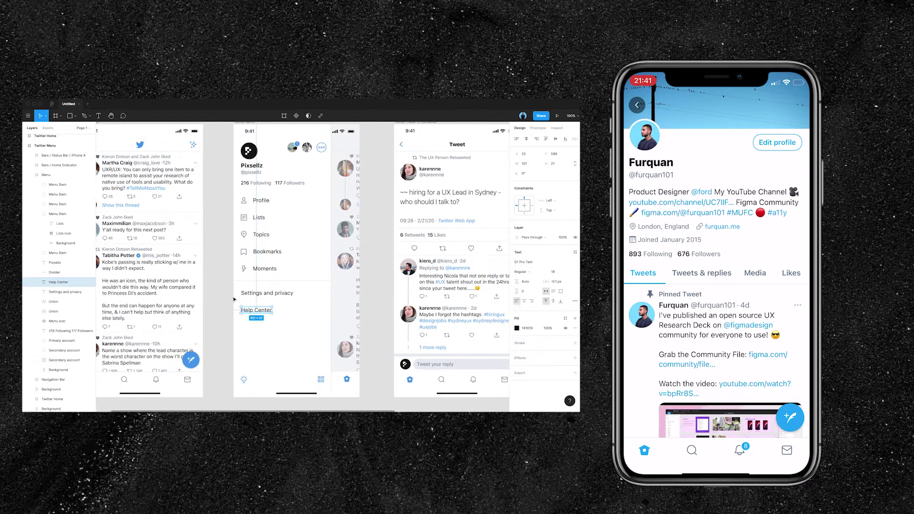
scroll(237, 298, "up", 1)
scroll(237, 298, "right", 4)
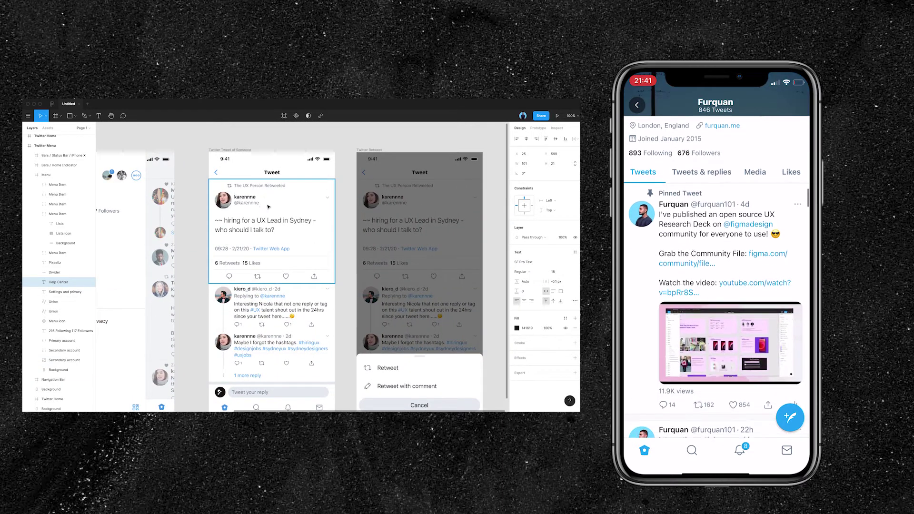
left_click(248, 259)
left_click(248, 300)
scroll(248, 301, "down", 1)
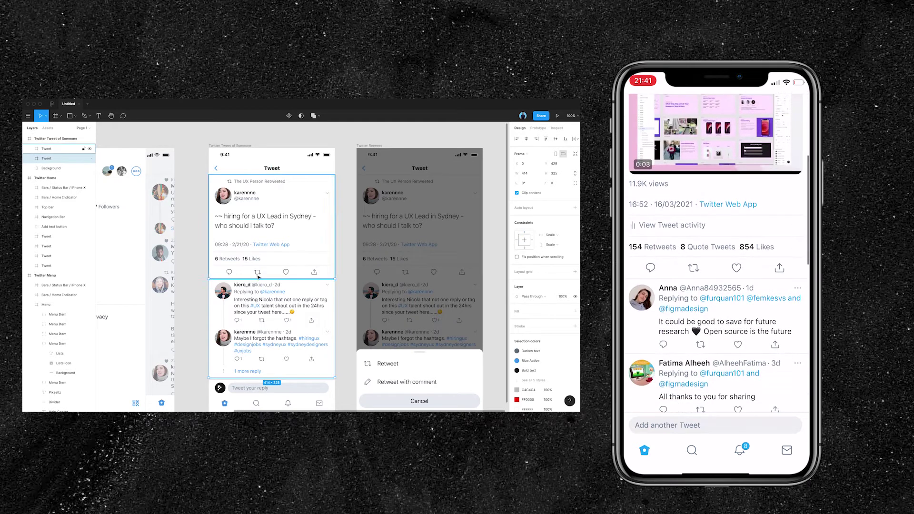
- Inspect the reply and main tweet text layers, measuring the gap between tweet text and author name
double_click(252, 298)
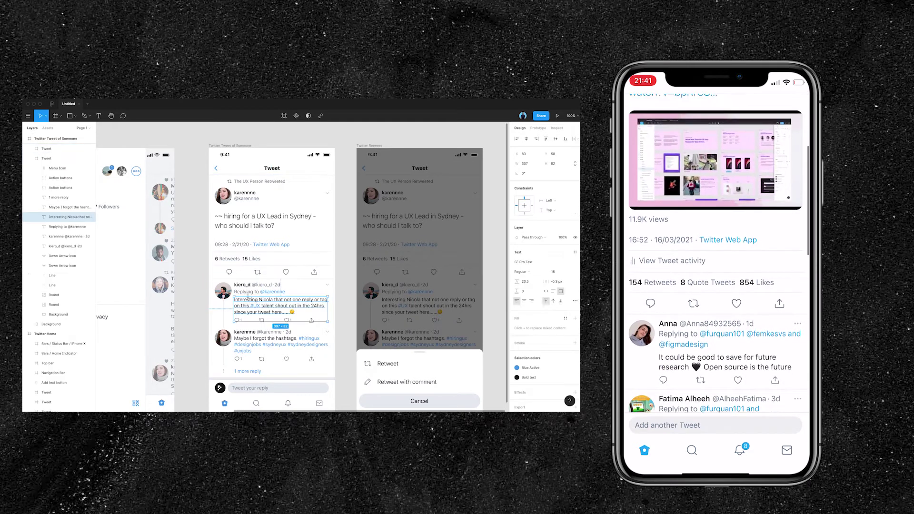
left_click(248, 292)
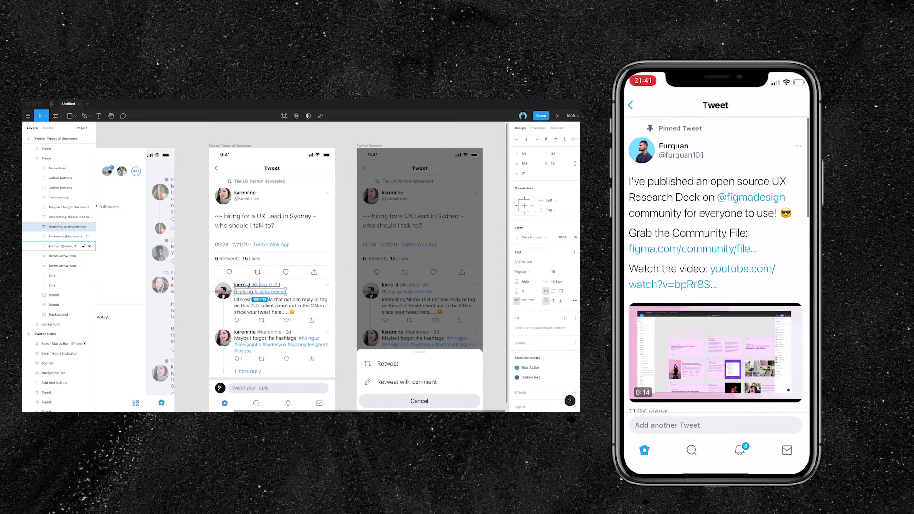
left_click(212, 228)
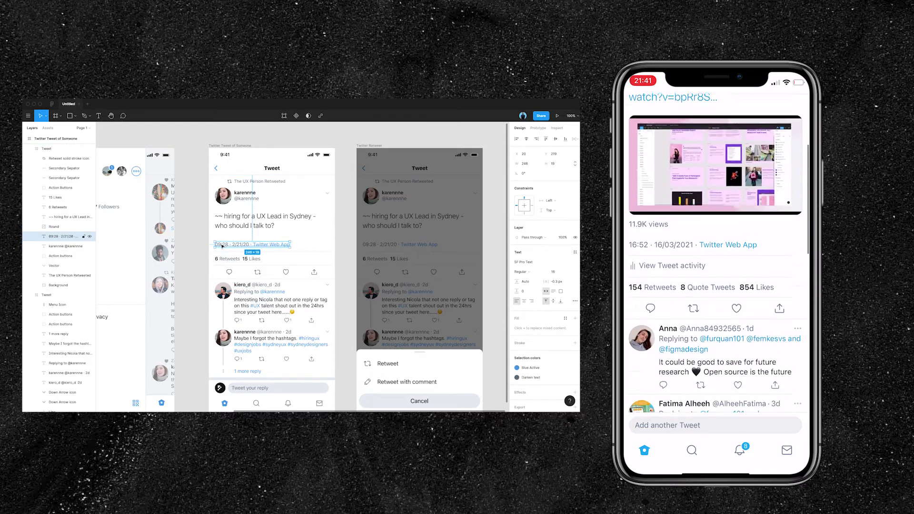
left_click(209, 225)
key("alt")
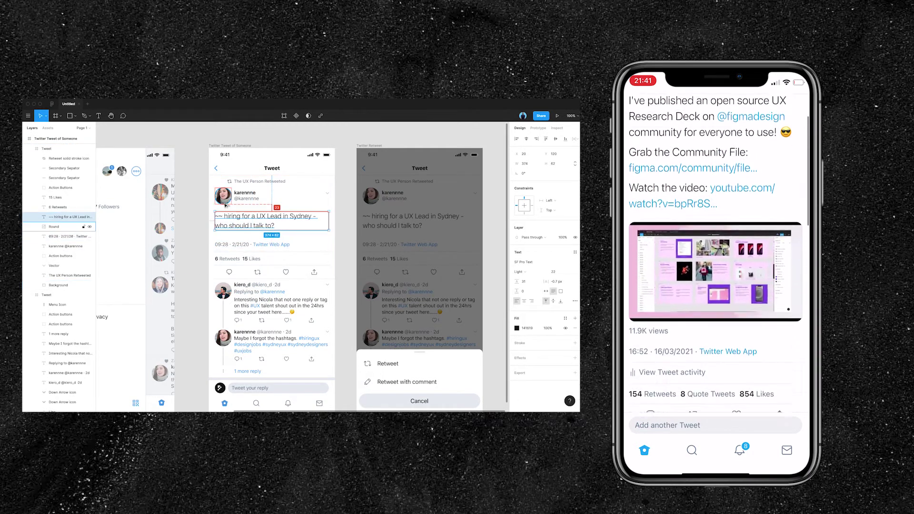
left_click(269, 182)
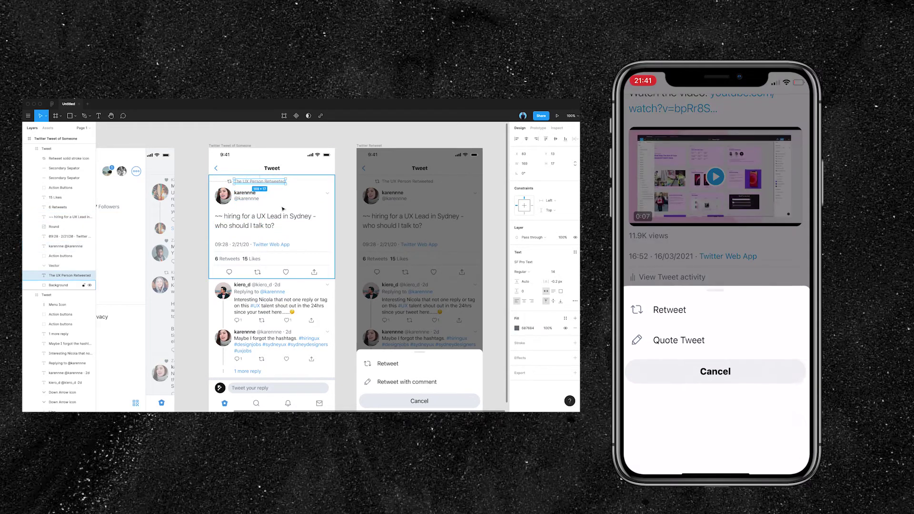
- Inspect the Twitter Retweet screen's Retweet layer and the tweet's timestamp line
scroll(280, 238, "down", 2)
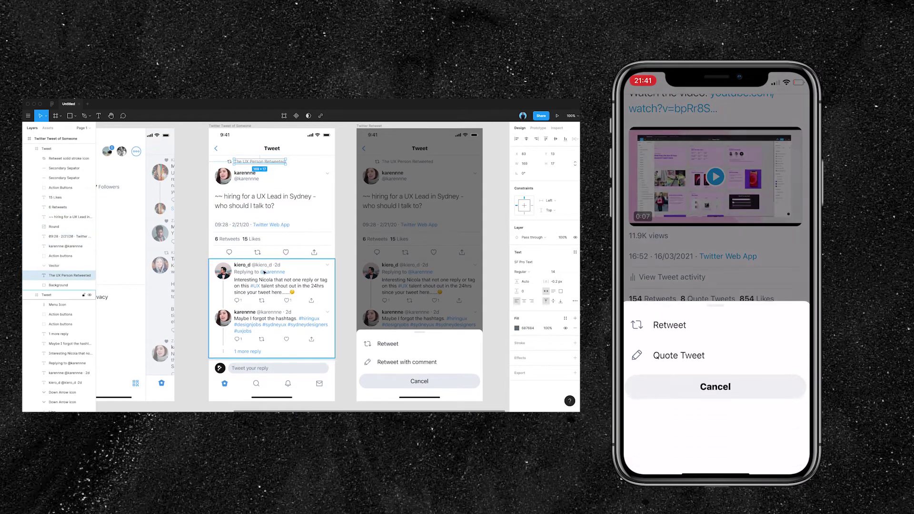
scroll(264, 259, "right", 3)
left_click(378, 343)
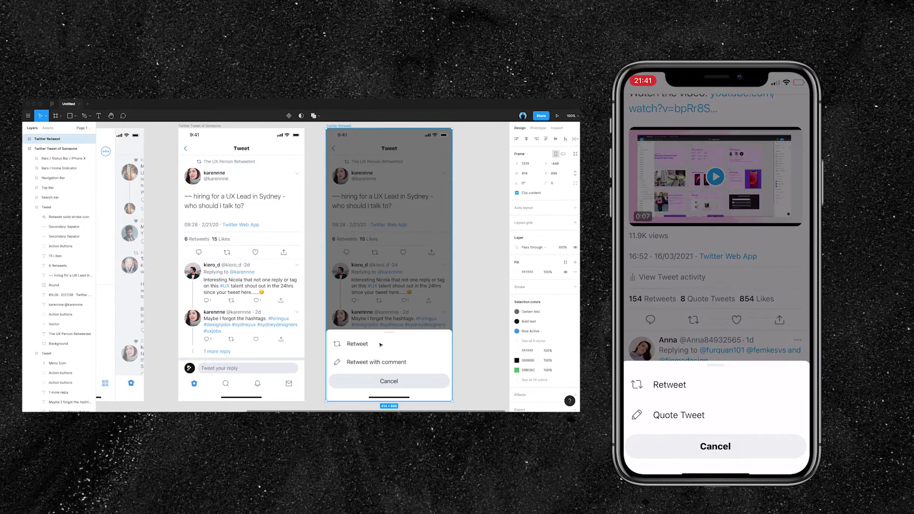
left_click(374, 339)
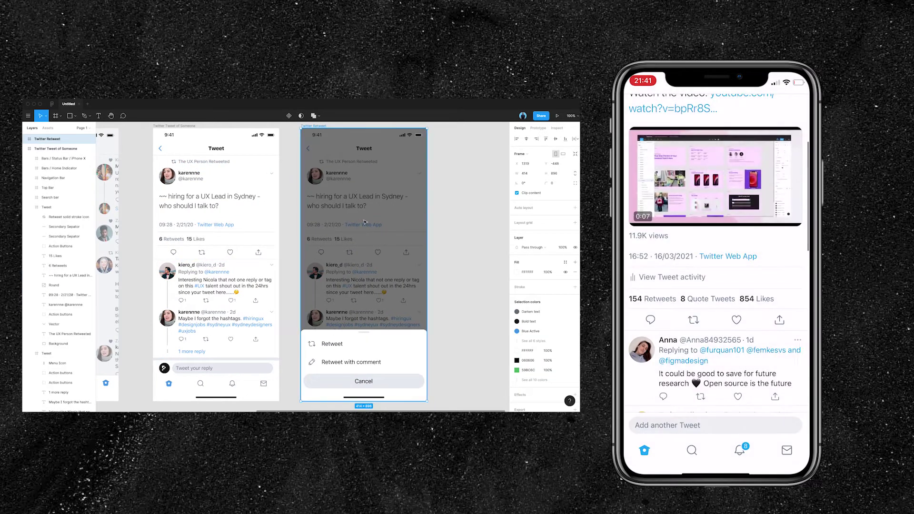
scroll(338, 253, "left", 1)
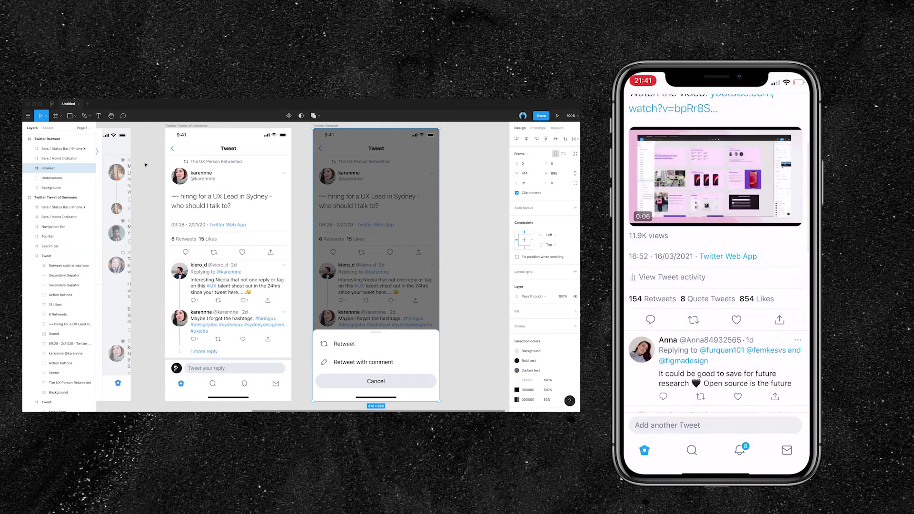
left_click(224, 224)
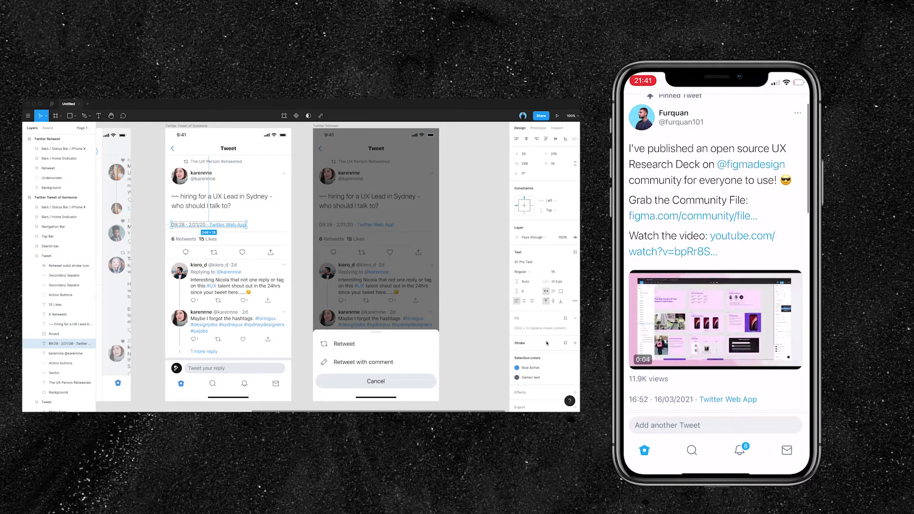
- Check the Blue Active colour styles, then the Darken text style on the replying-to text
left_click(527, 369)
left_click(526, 369)
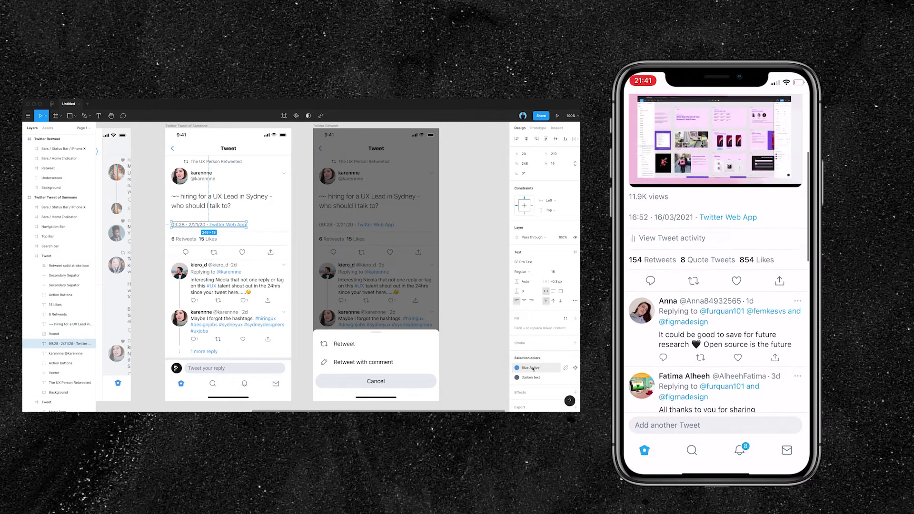
double_click(220, 274)
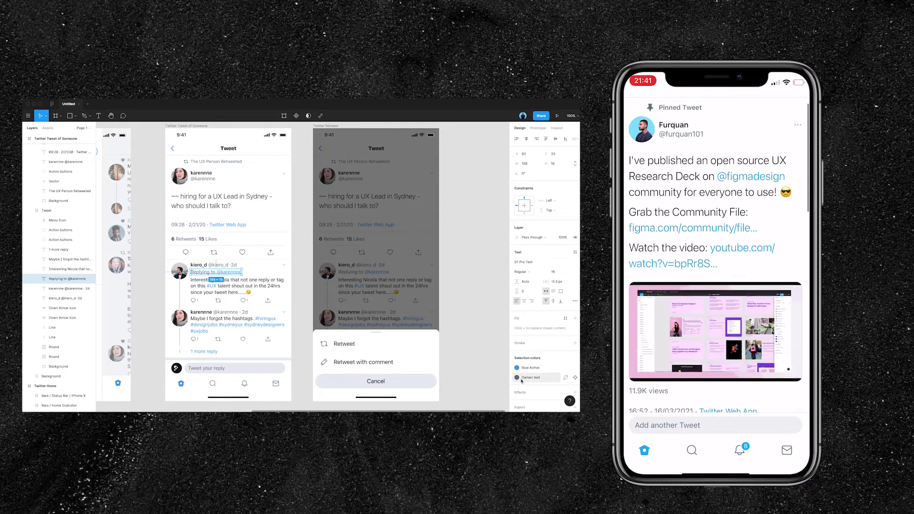
left_click(575, 378)
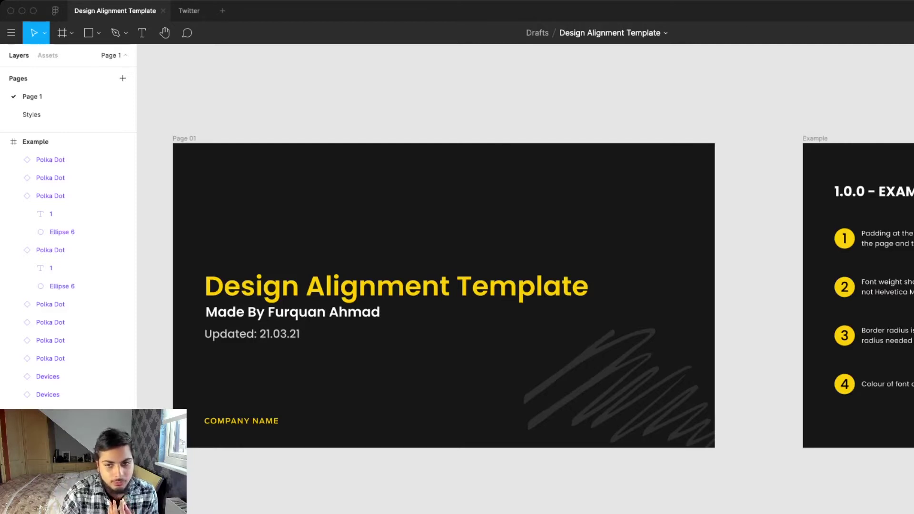
- Scroll right to centre the 1.0.0 Example Slide with its Design and Production phones
scroll(526, 295, "right", 10)
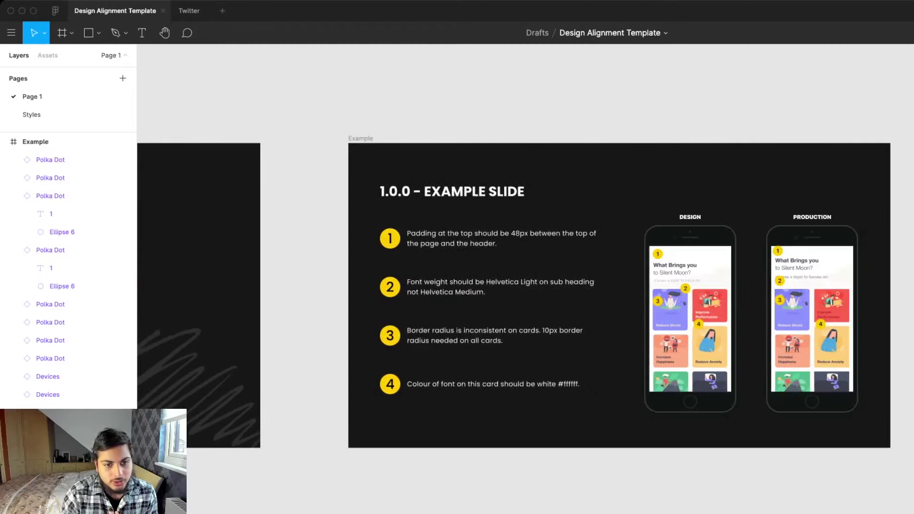
scroll(525, 295, "right", 2)
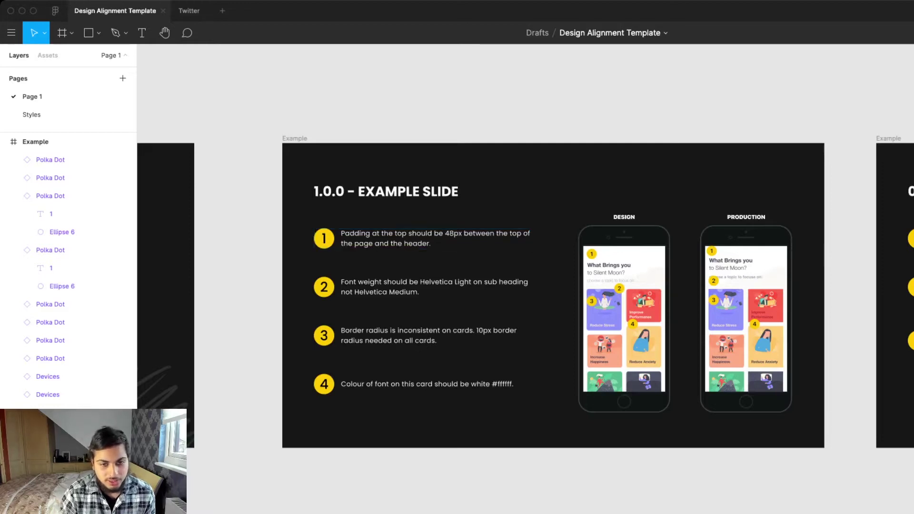
left_click(508, 272)
scroll(508, 272, "up", 5)
scroll(627, 314, "up", 2)
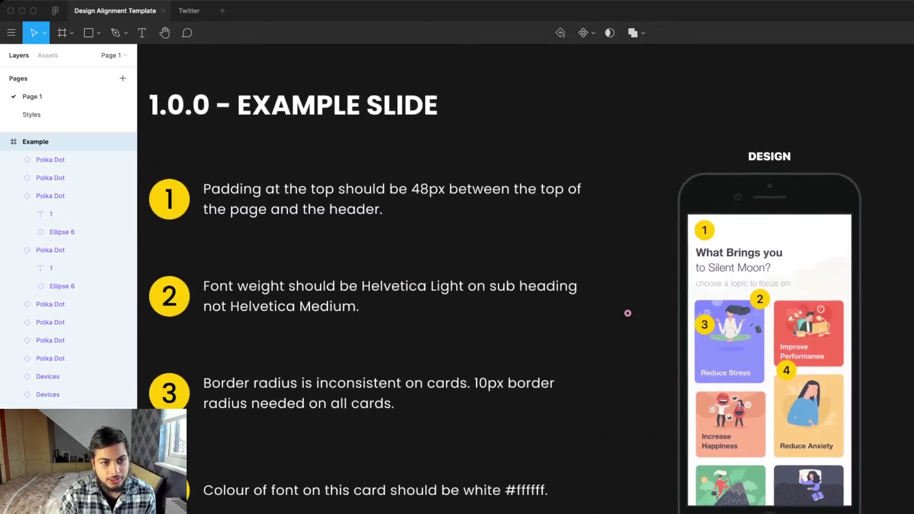
left_click_drag(628, 313, 471, 318)
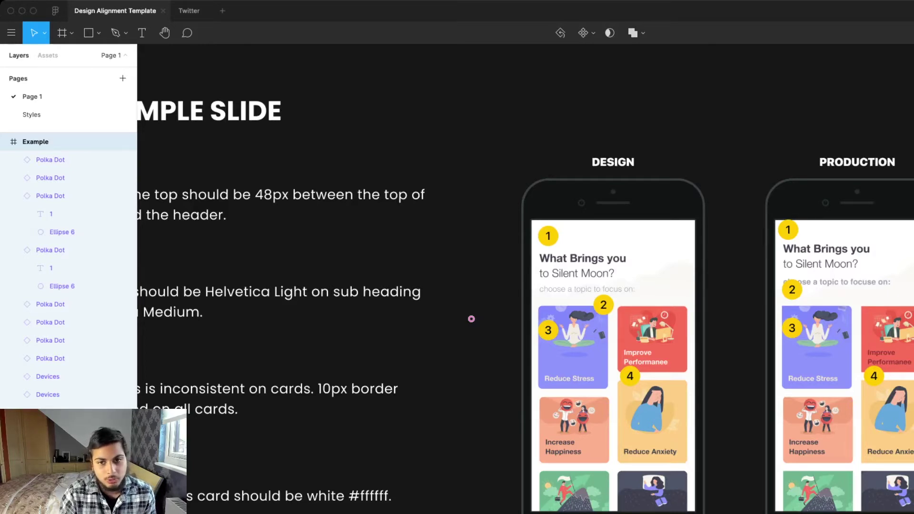
left_click_drag(472, 319, 675, 305)
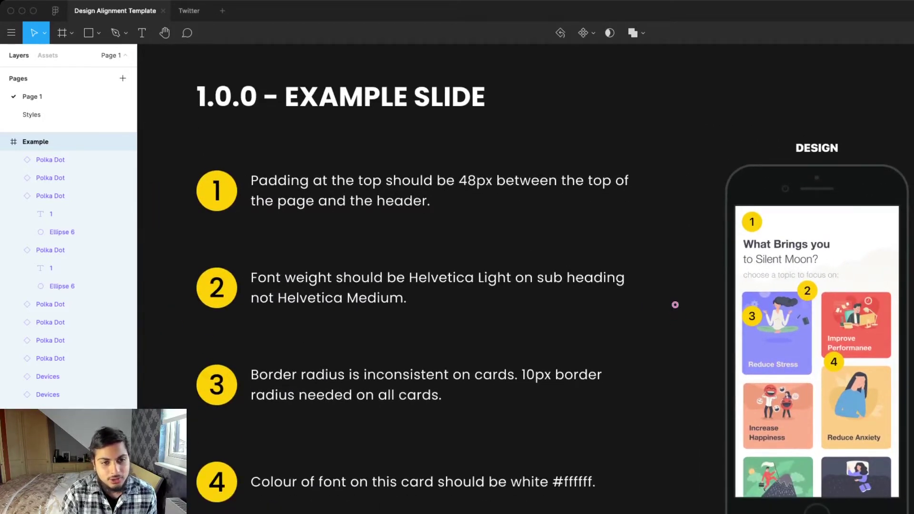
scroll(675, 305, "down", 3)
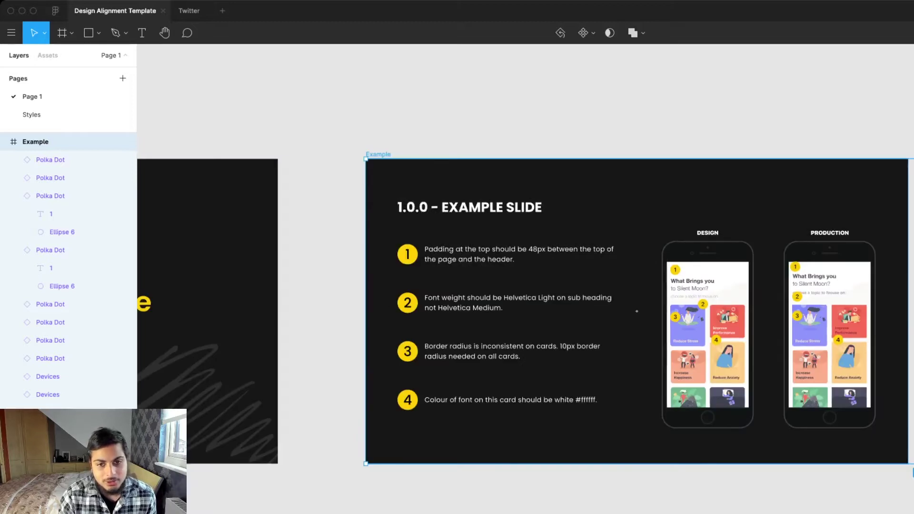
left_click_drag(637, 311, 613, 311)
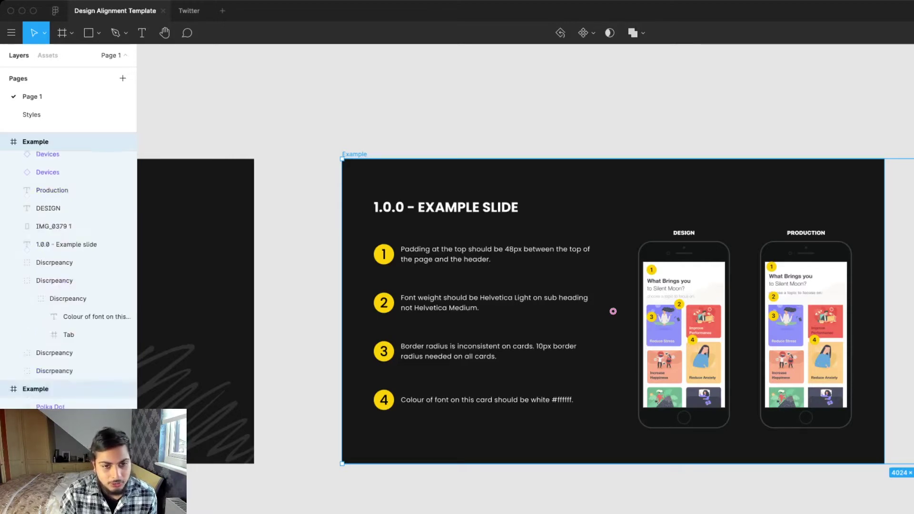
left_click(495, 254)
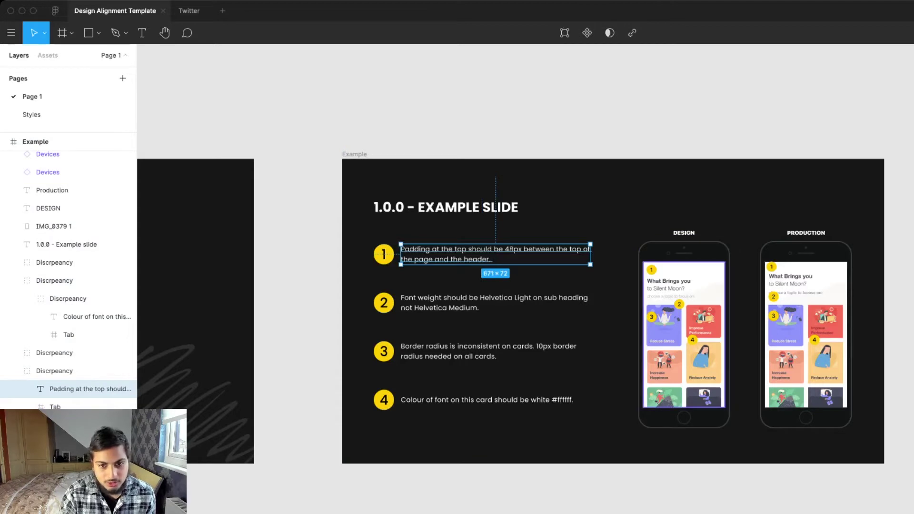
scroll(598, 318, "up", 5)
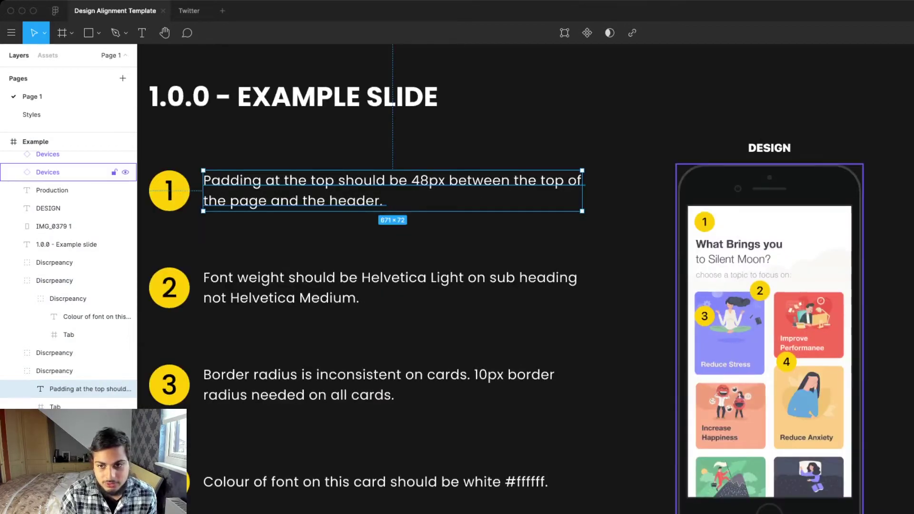
scroll(526, 279, "right", 3)
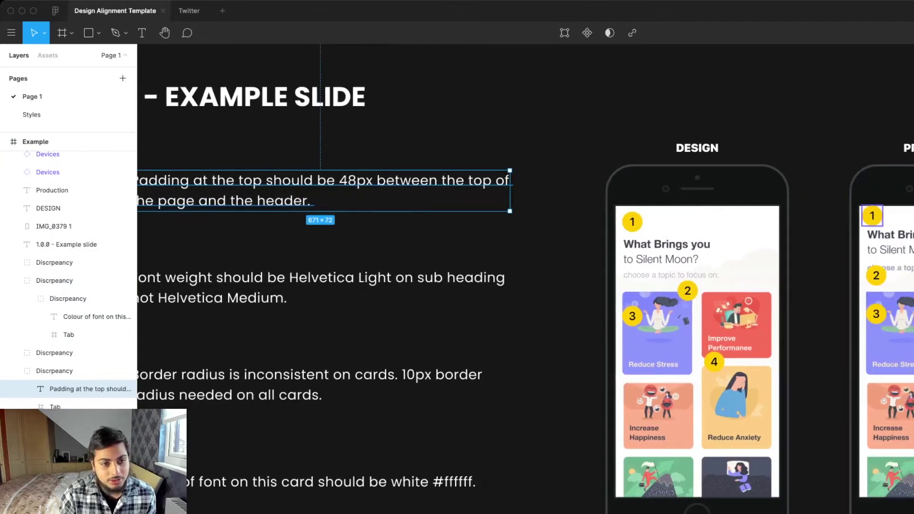
scroll(864, 216, "left", 3)
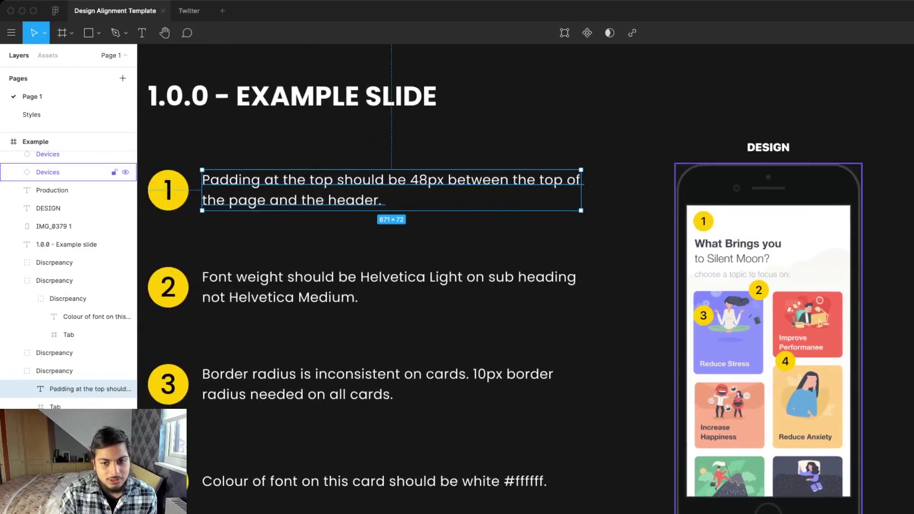
scroll(457, 279, "left", 1)
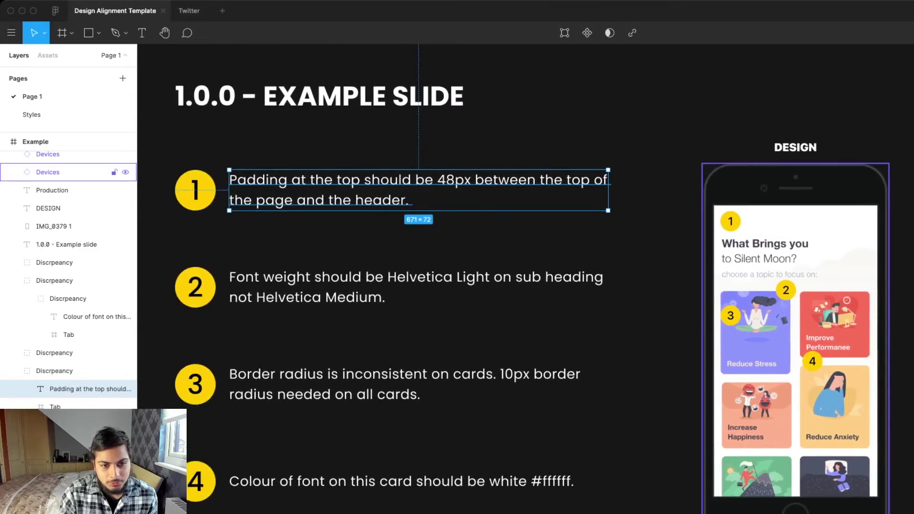
scroll(525, 279, "right", 5)
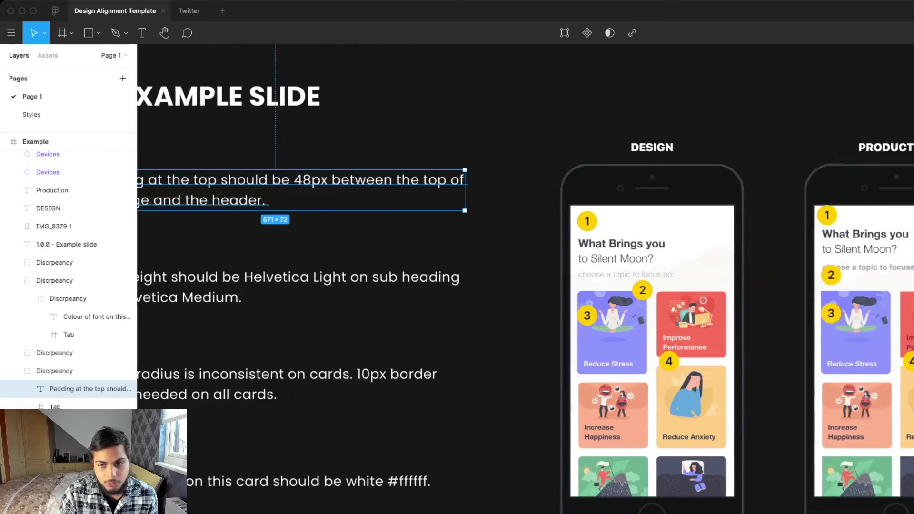
scroll(809, 285, "left", 3)
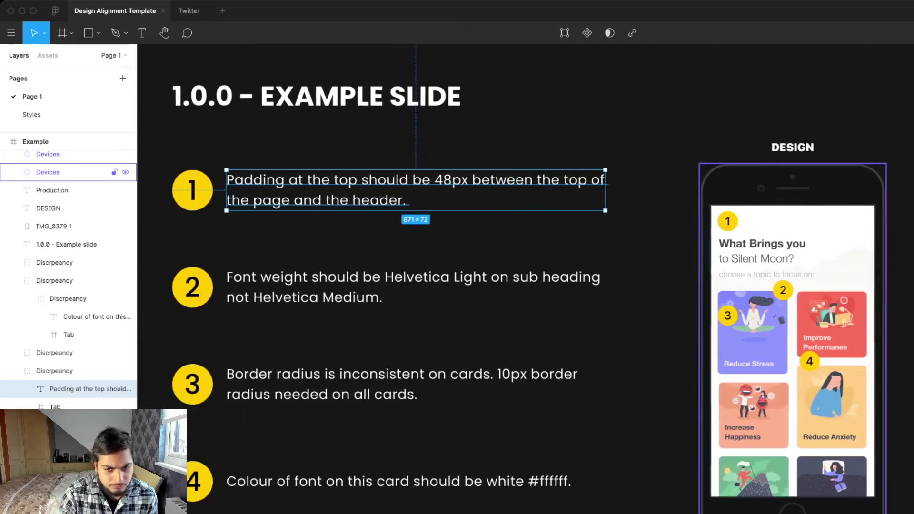
scroll(809, 286, "down", 2)
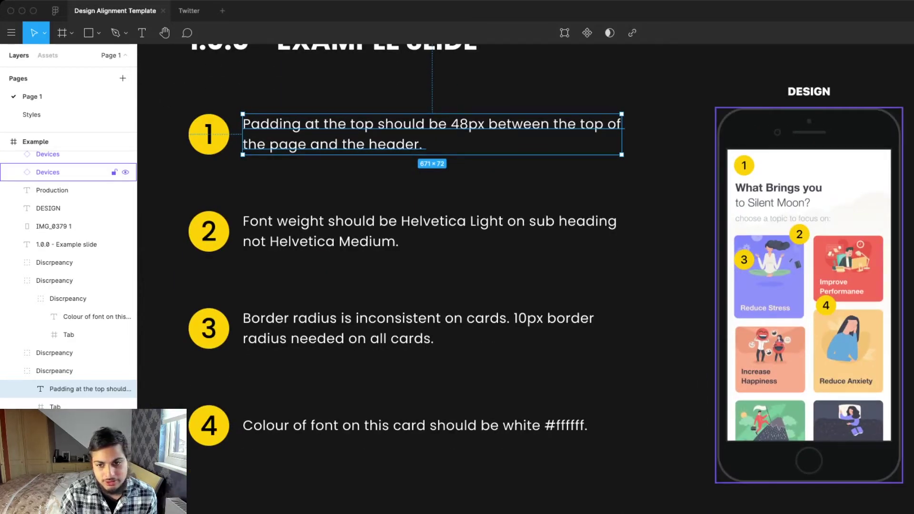
scroll(618, 286, "right", 5)
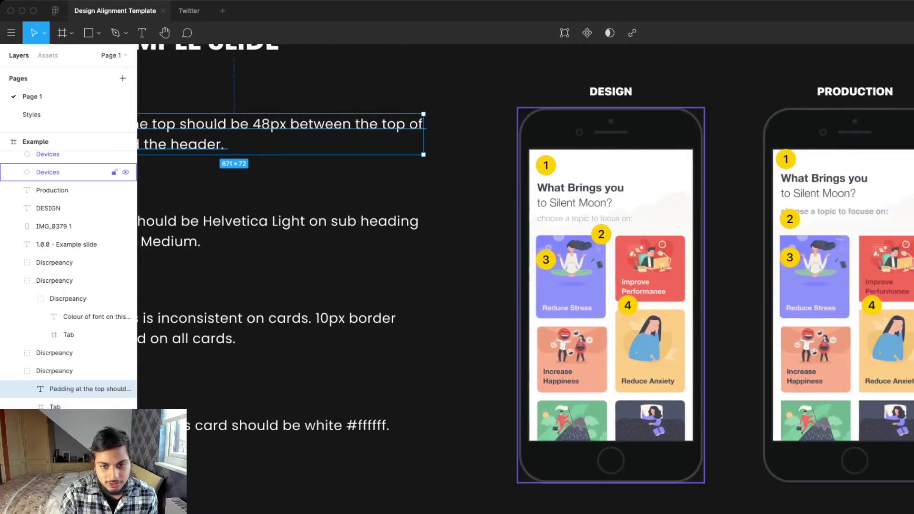
scroll(538, 428, "left", 4)
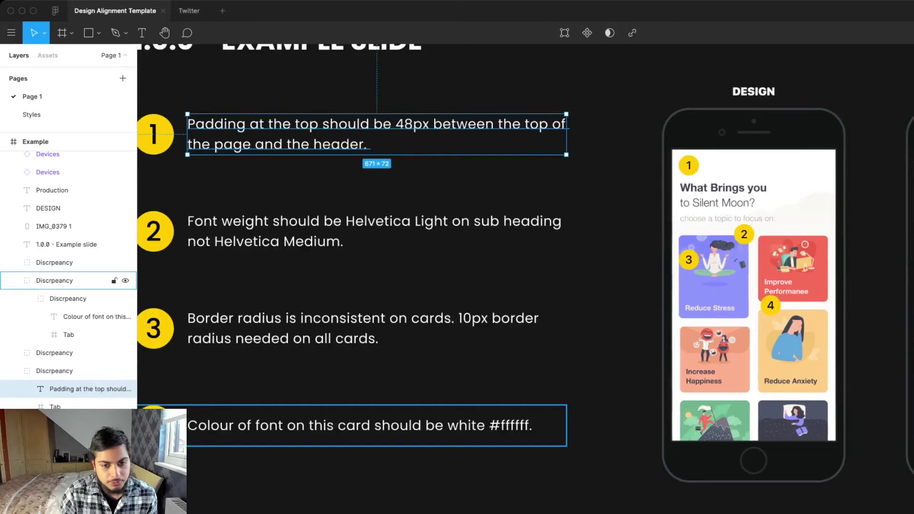
scroll(457, 262, "right", 5)
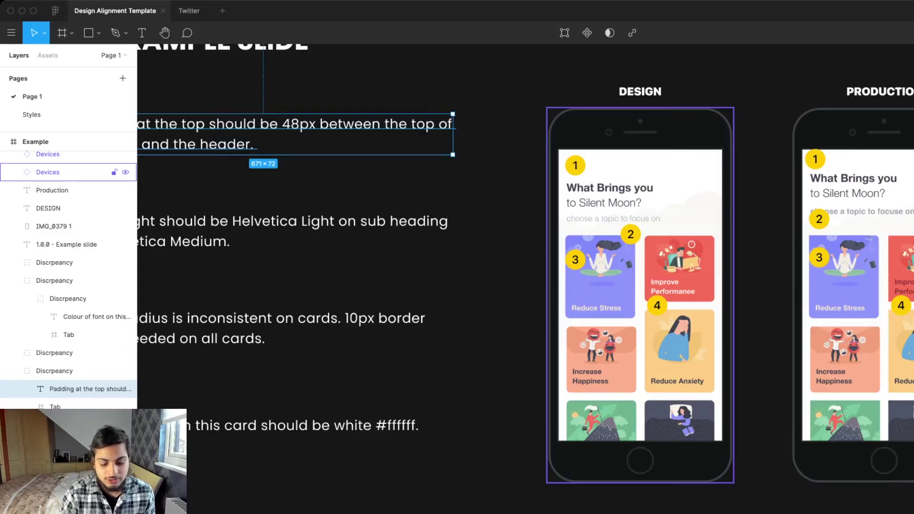
scroll(524, 262, "left", 3)
scroll(524, 262, "up", 2)
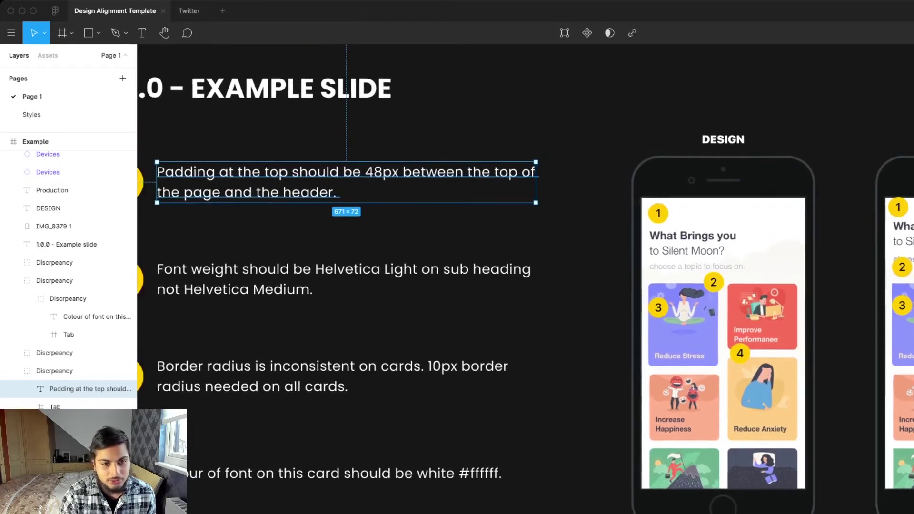
key("minus")
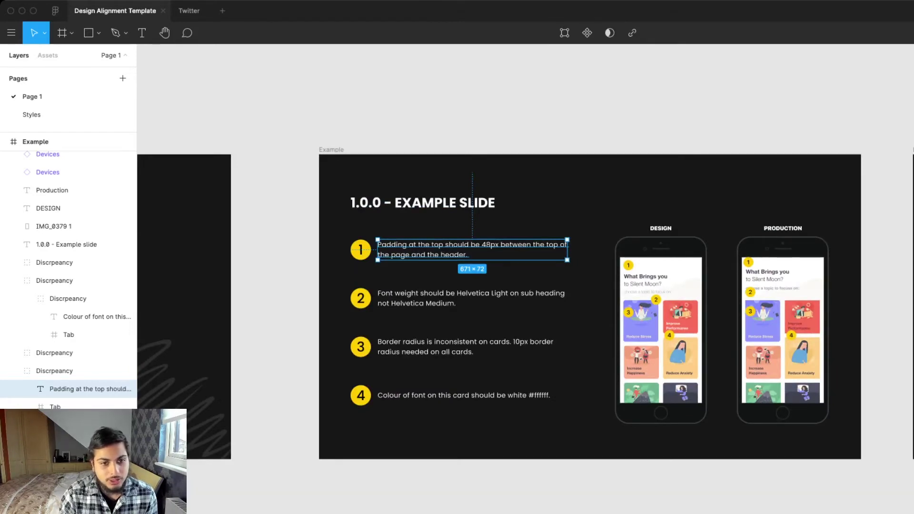
- Scroll right to the 0.0.0 template slide and select polka dot 1 on the Design phone
scroll(523, 304, "right", 2)
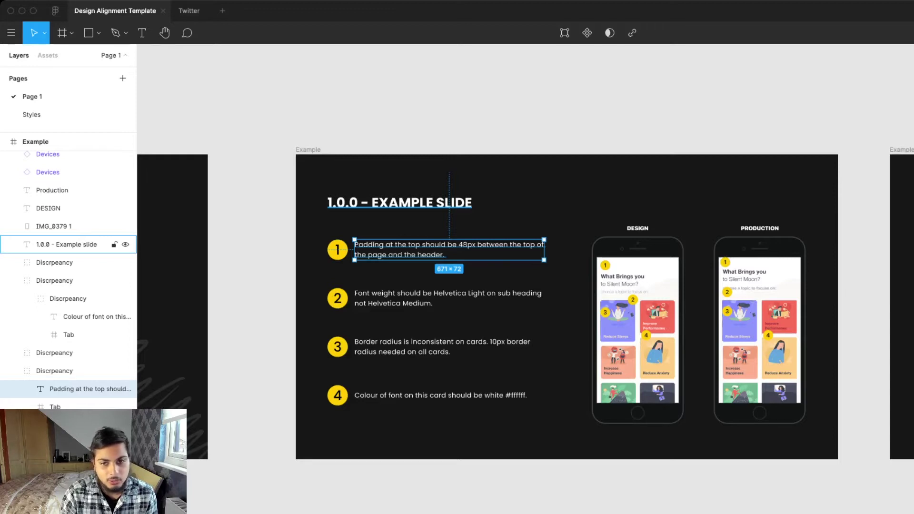
scroll(523, 305, "right", 10)
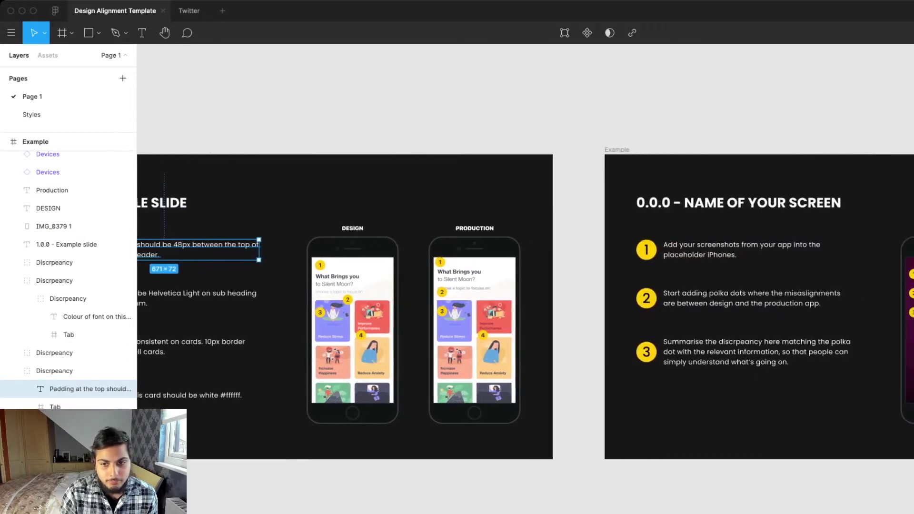
scroll(471, 305, "right", 8)
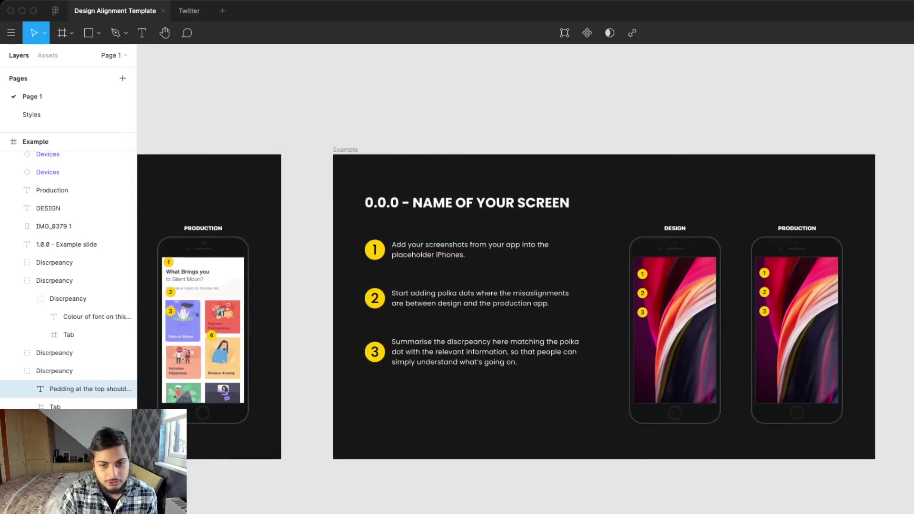
scroll(675, 329, "right", 1)
scroll(619, 328, "right", 2)
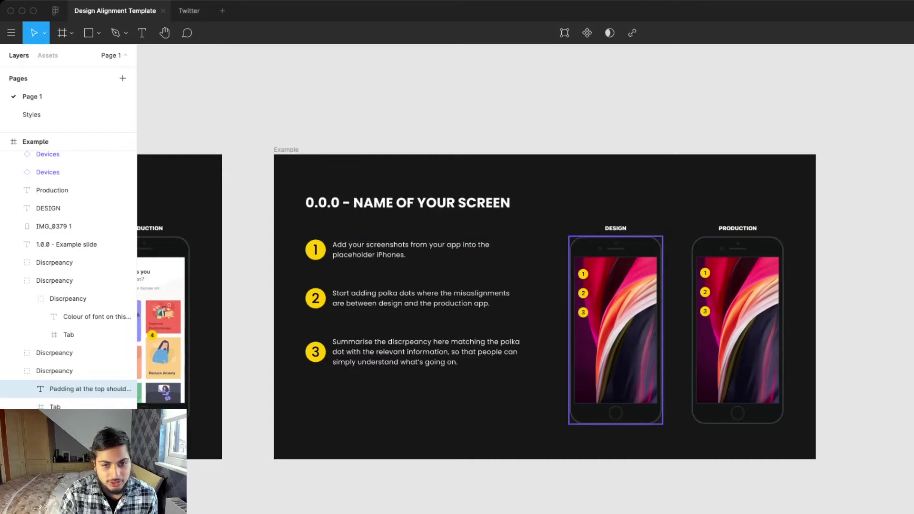
left_click(584, 274)
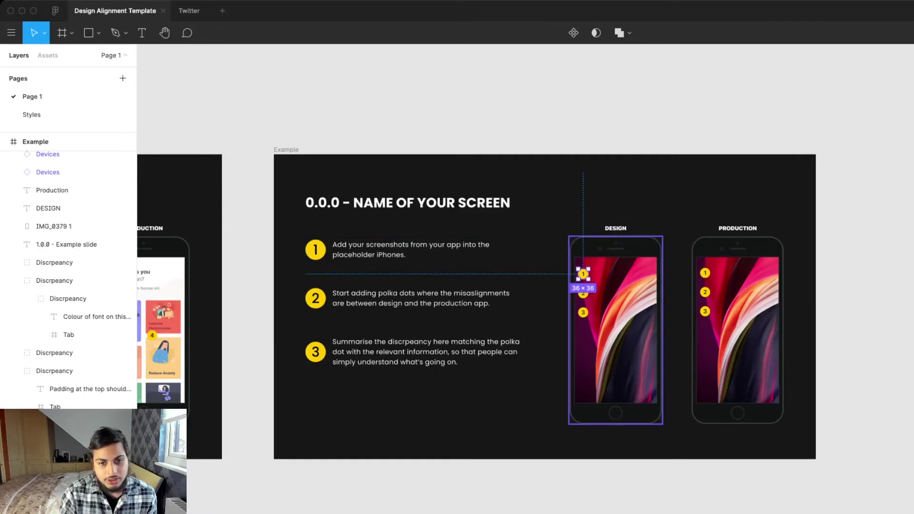
- Pan around the 0.0.0 template slide to review its instruction steps and placeholder phones
scroll(523, 305, "left", 7)
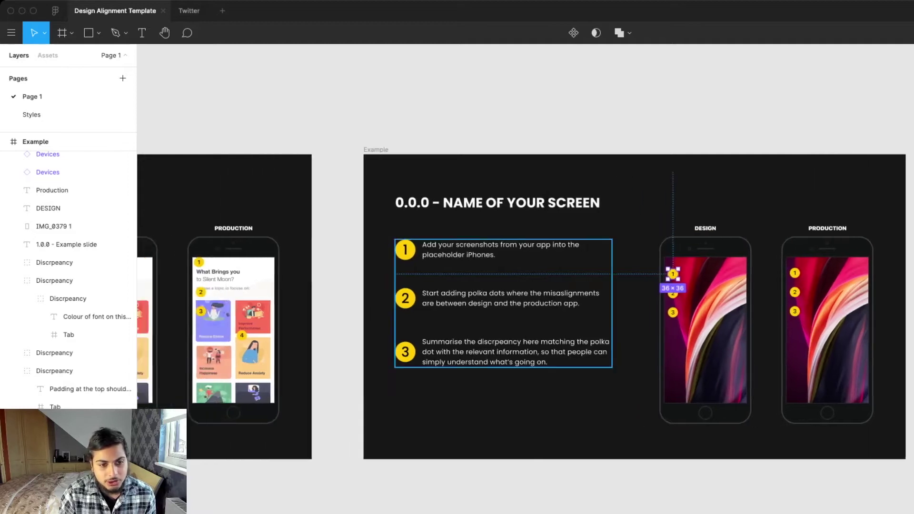
scroll(524, 304, "left", 5)
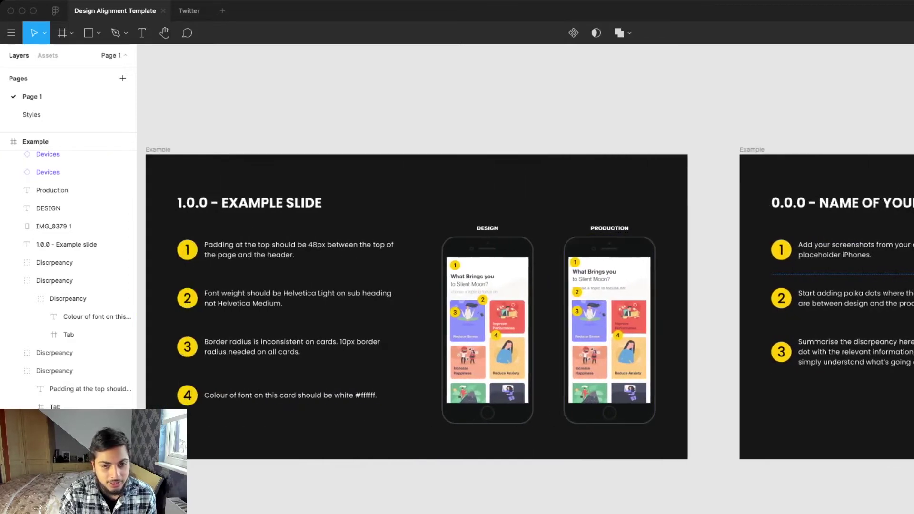
scroll(596, 313, "up", 5)
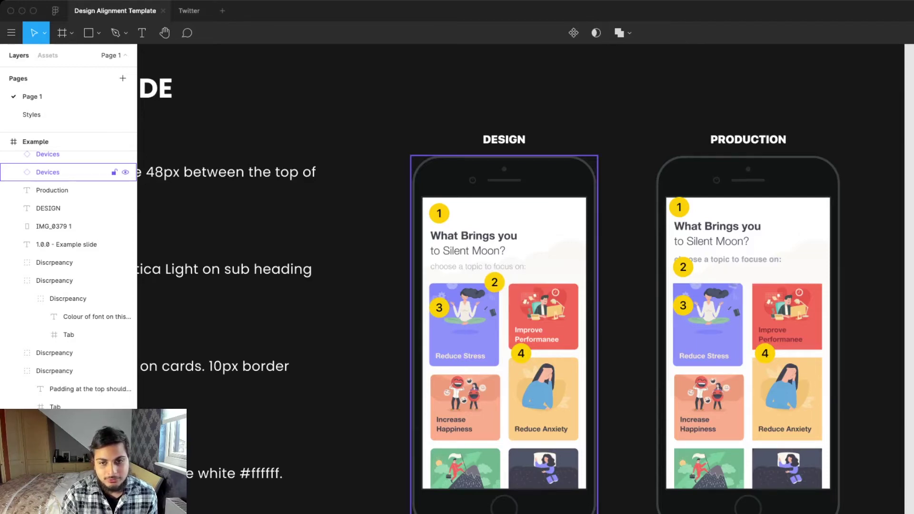
scroll(521, 279, "right", 3)
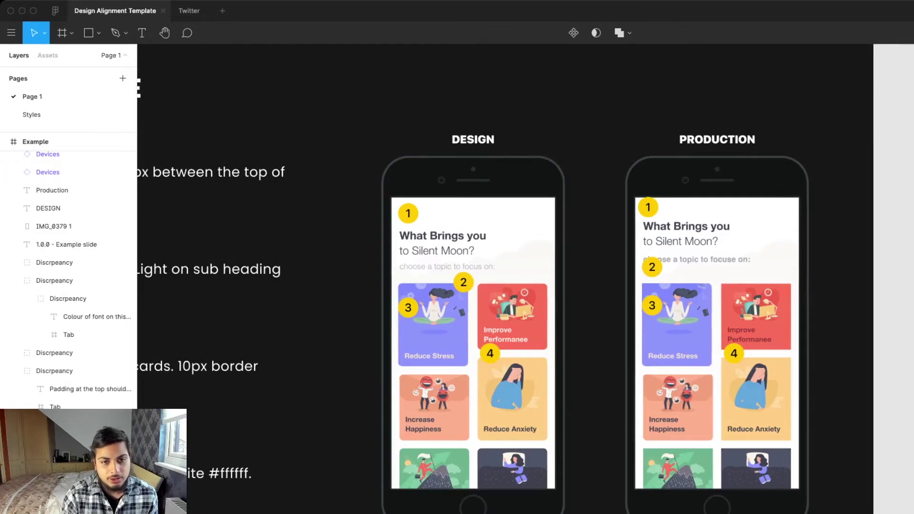
scroll(506, 279, "right", 10)
scroll(523, 279, "right", 20)
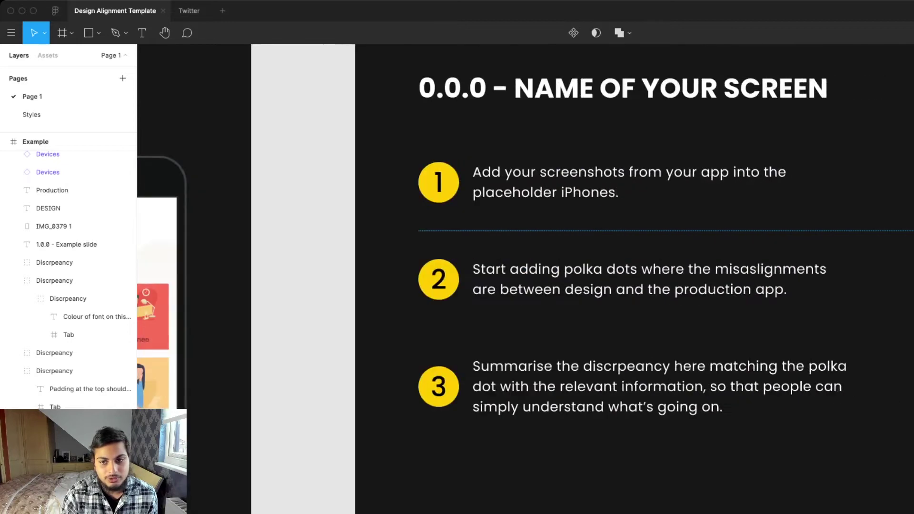
scroll(524, 279, "down", 5)
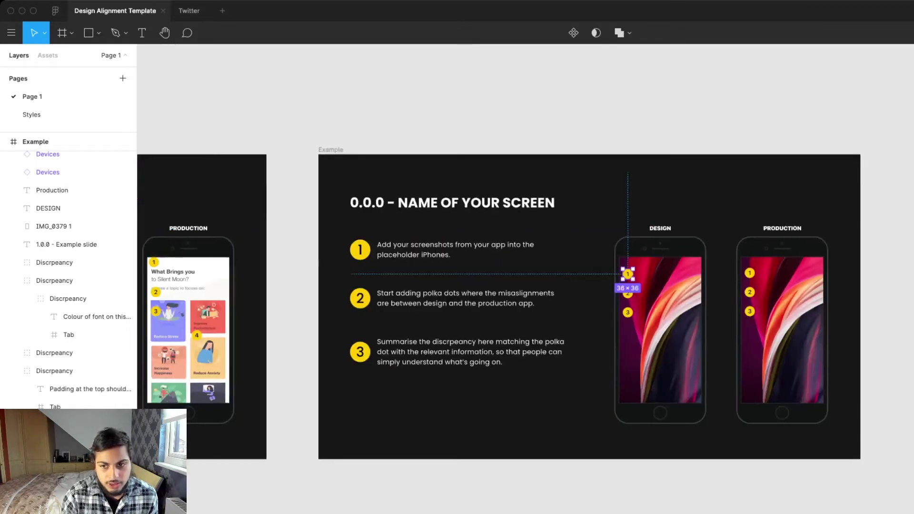
scroll(524, 279, "right", 20)
scroll(523, 278, "right", 6)
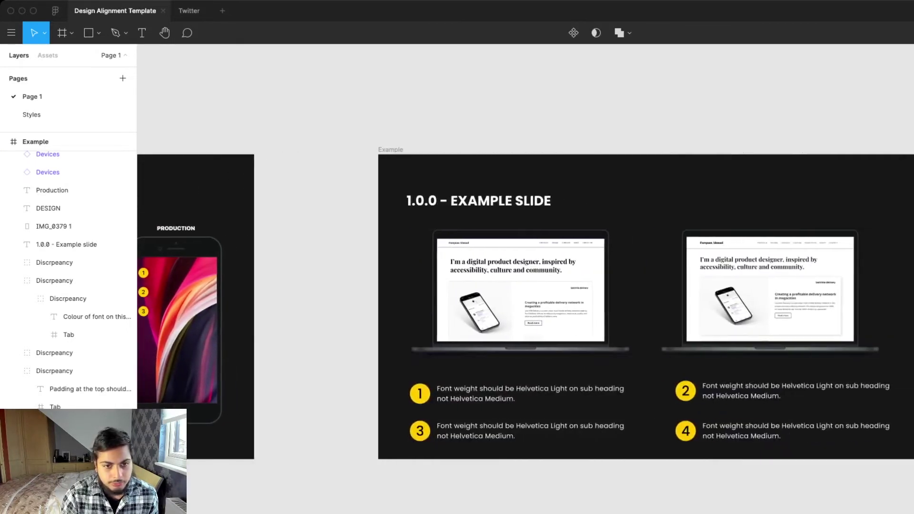
scroll(523, 279, "right", 9)
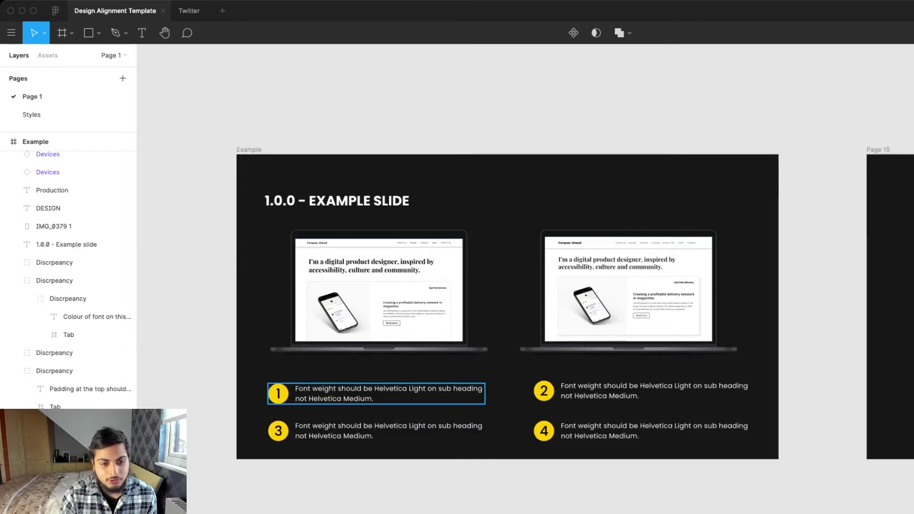
scroll(476, 305, "left", 10)
left_click(437, 274)
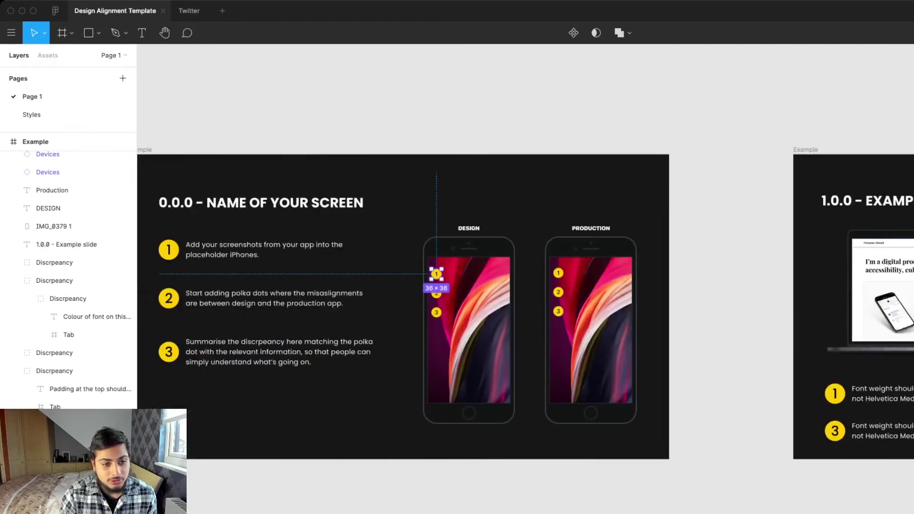
scroll(476, 304, "left", 15)
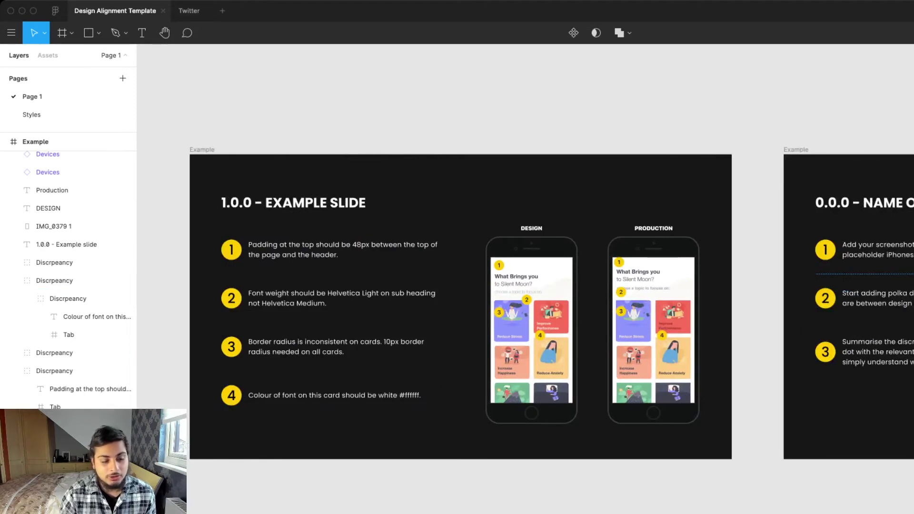
scroll(523, 305, "right", 11)
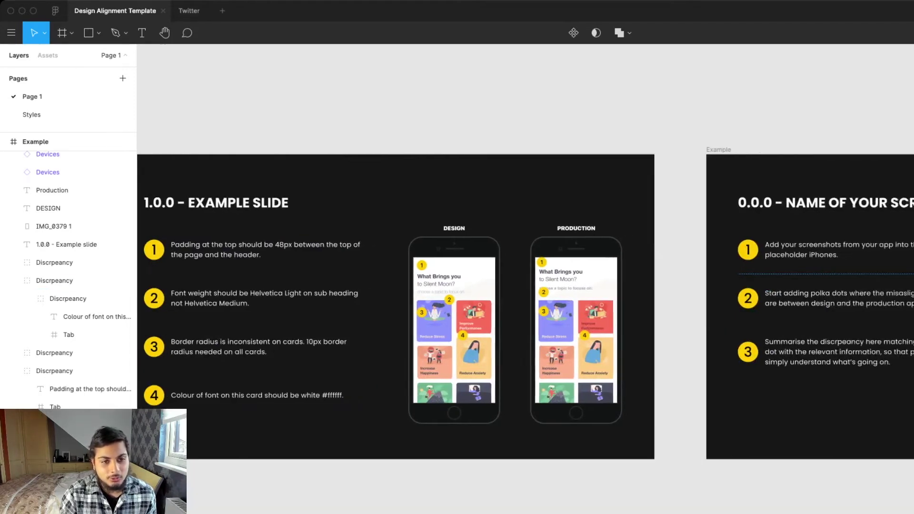
scroll(523, 305, "right", 15)
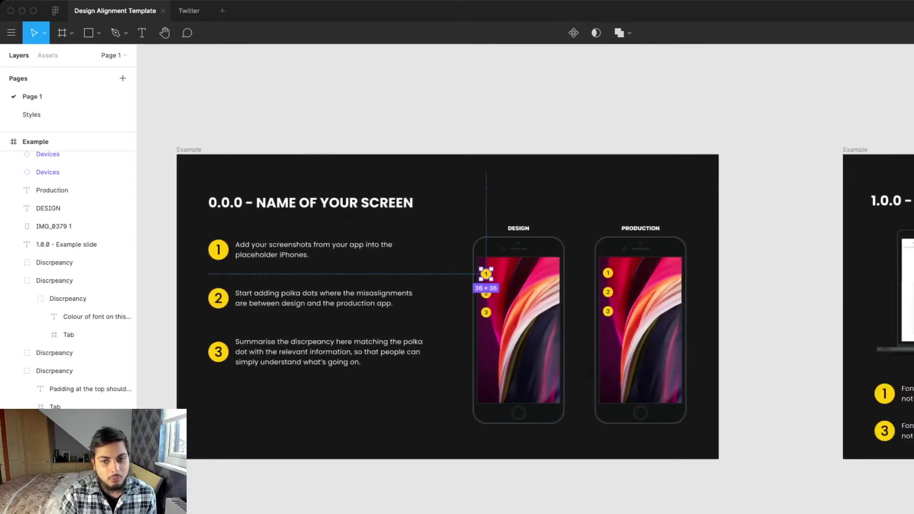
- Pan back to the 1.0.0 Example slide, then switch to the Twitter file's QA Alignment page
scroll(524, 305, "right", 8)
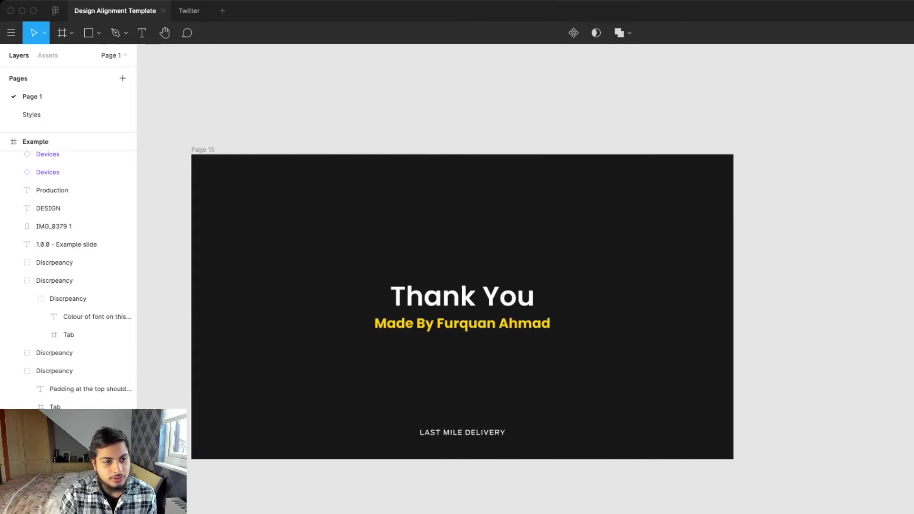
scroll(524, 305, "left", 15)
scroll(523, 305, "left", 20)
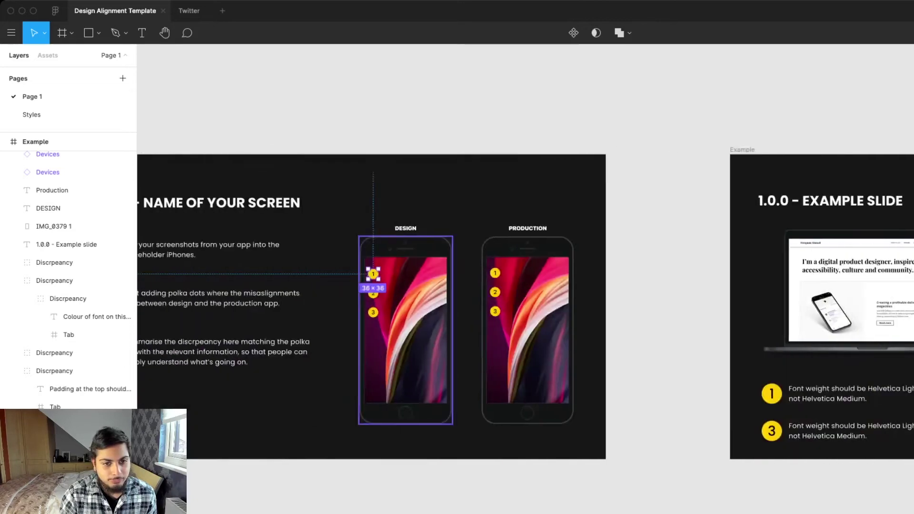
scroll(524, 304, "left", 4)
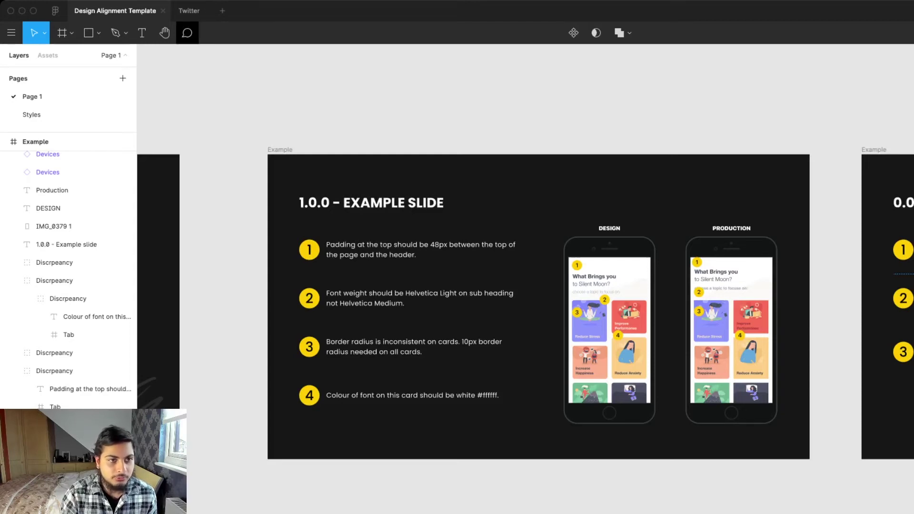
left_click(189, 10)
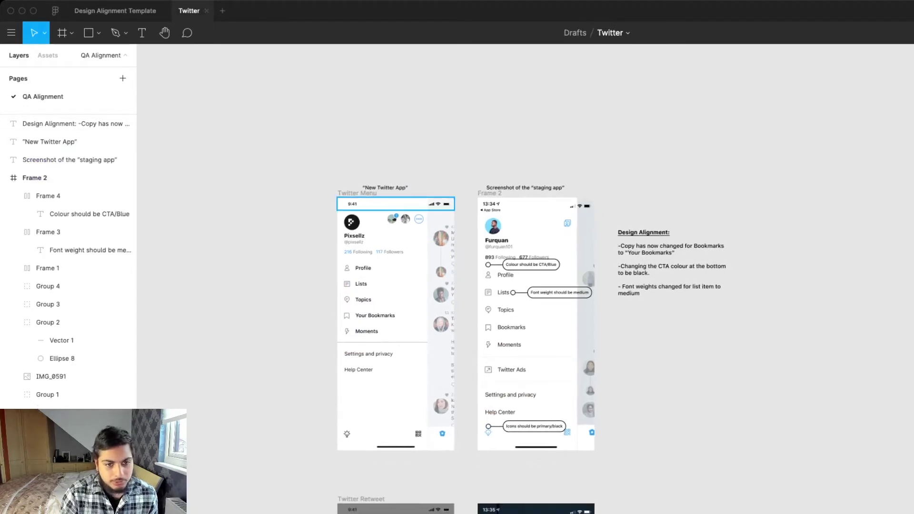
scroll(524, 285, "down", 2)
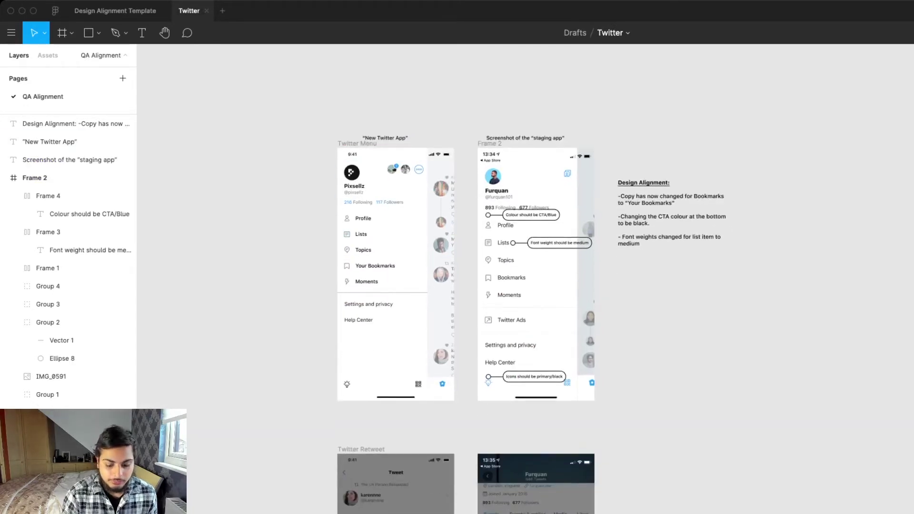
scroll(604, 311, "up", 5)
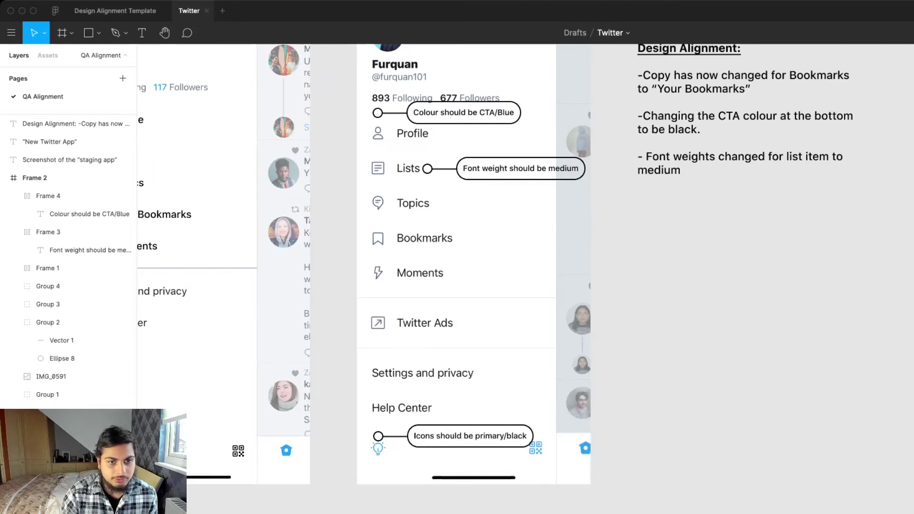
scroll(524, 267, "left", 6)
scroll(523, 285, "up", 3)
scroll(523, 286, "right", 3)
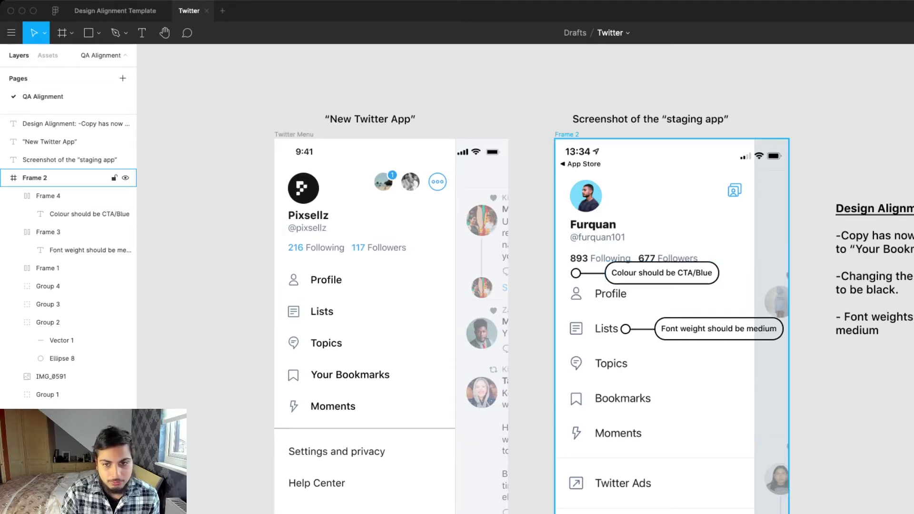
scroll(666, 300, "down", 3)
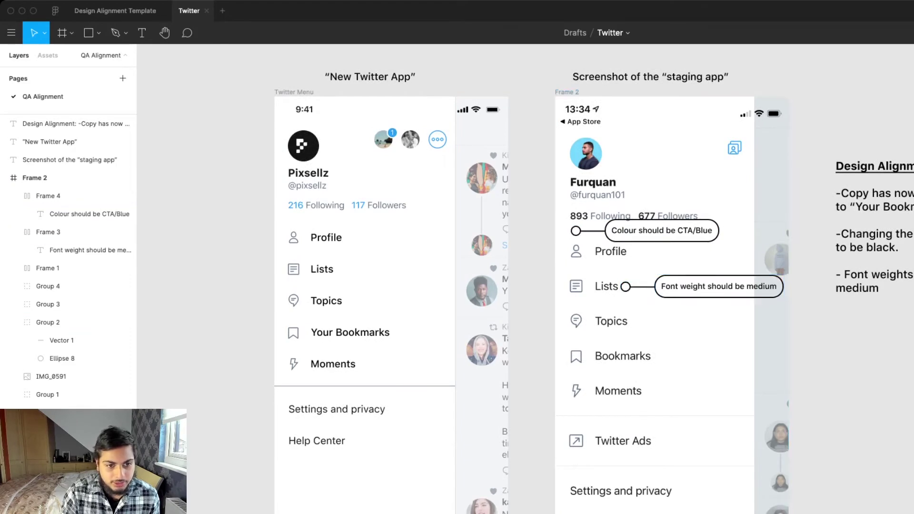
scroll(666, 285, "down", 3)
scroll(533, 286, "down", 4)
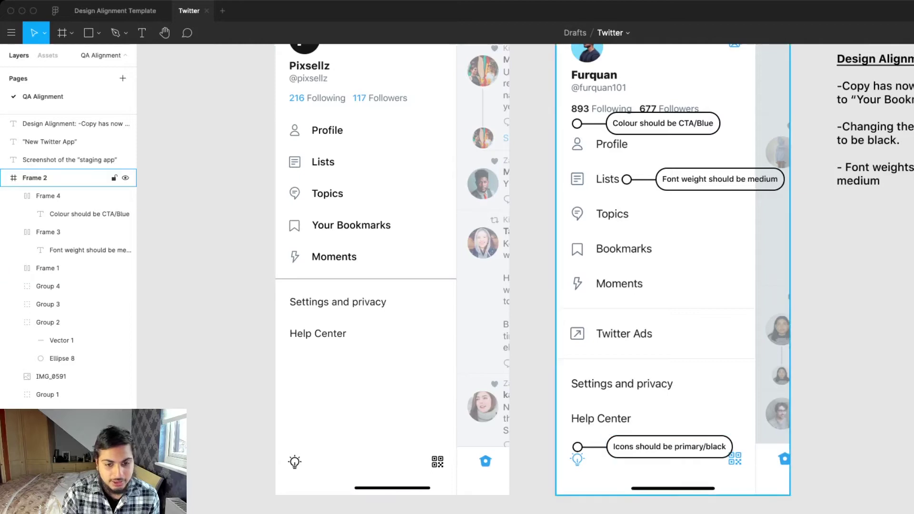
scroll(533, 276, "up", 4)
scroll(533, 277, "up", 2)
scroll(533, 276, "right", 3)
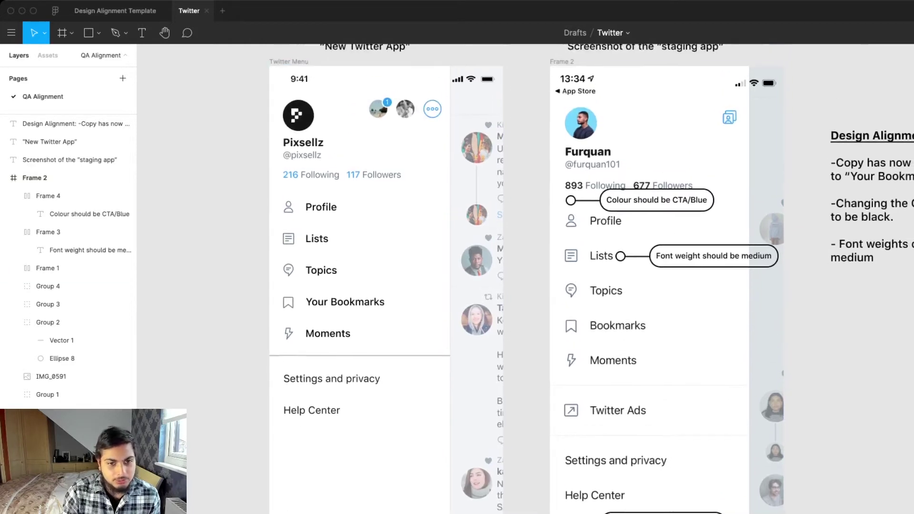
left_click(35, 178)
scroll(533, 276, "up", 2)
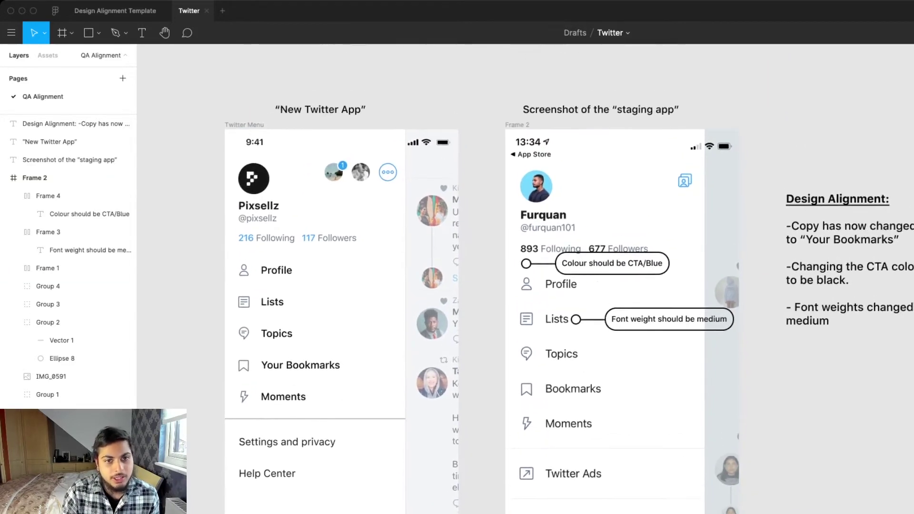
scroll(533, 276, "right", 2)
key("Escape")
scroll(550, 279, "down", 3)
scroll(550, 279, "left", 2)
left_click(35, 177)
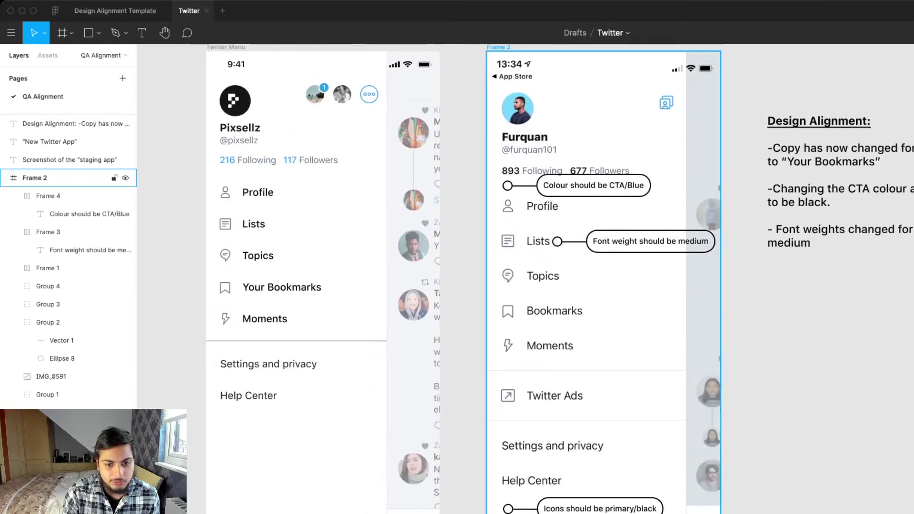
scroll(523, 279, "up", 1)
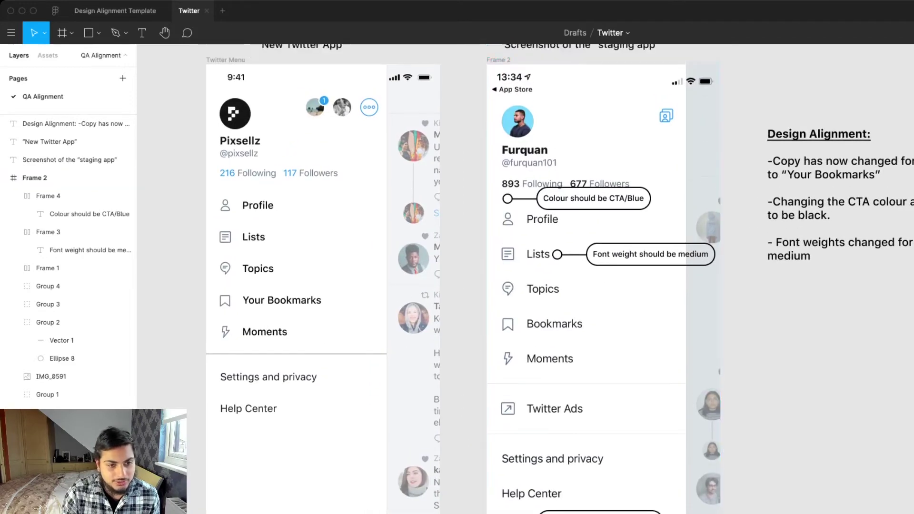
key("Escape")
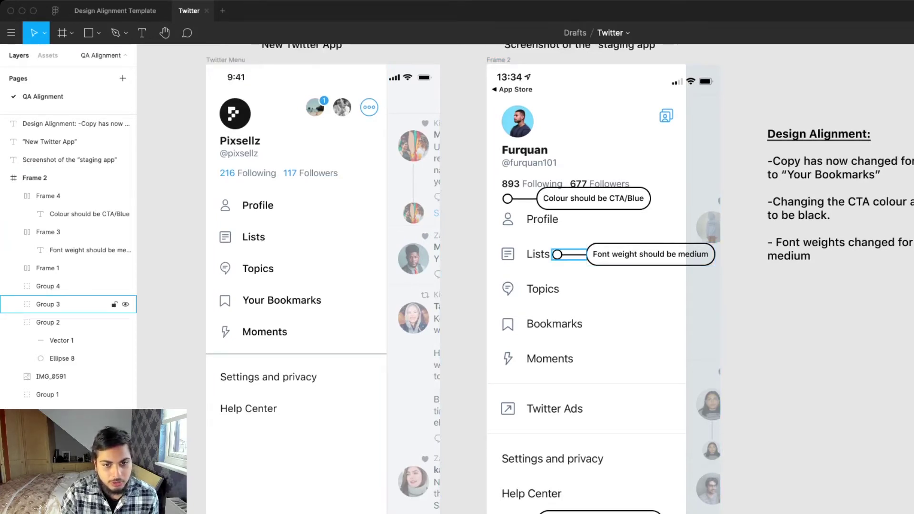
- Copy the Font weight callout and its connector down to the Twitter Ads row
left_click(573, 254)
left_click(651, 254, "shift")
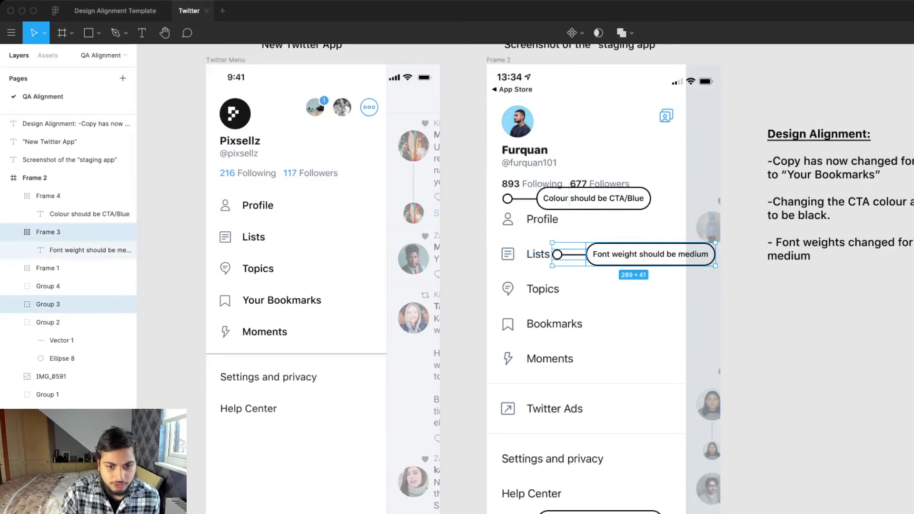
left_click_drag(651, 255, 644, 384)
scroll(643, 384, "up", 2)
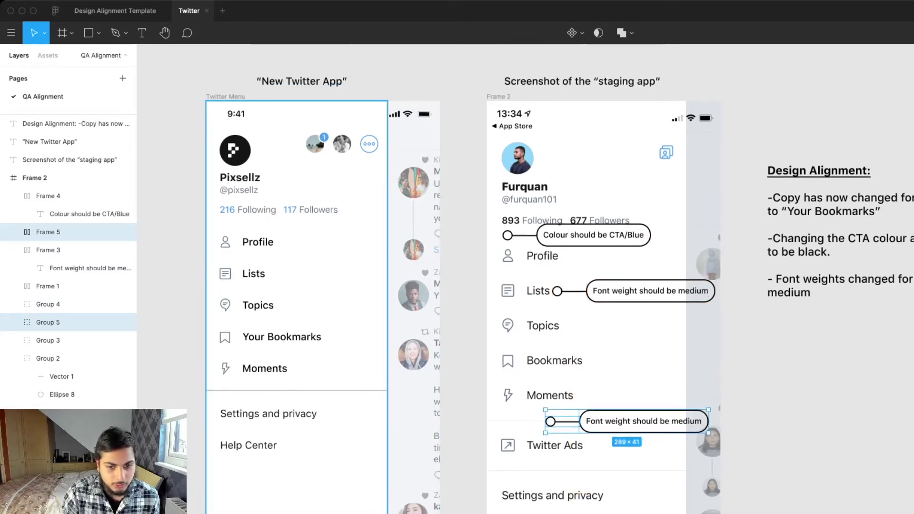
- Relabel the copied callout 'Line height 2px'
key("Return")
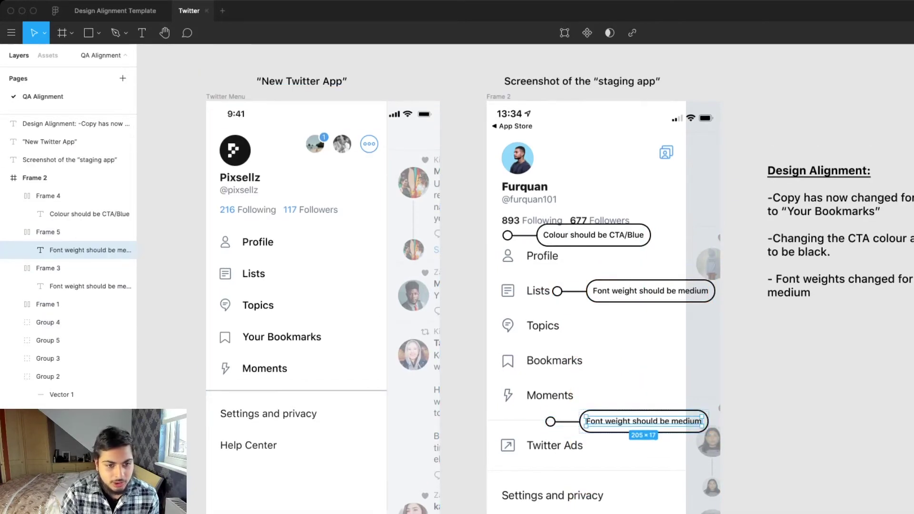
key("Return")
type("L")
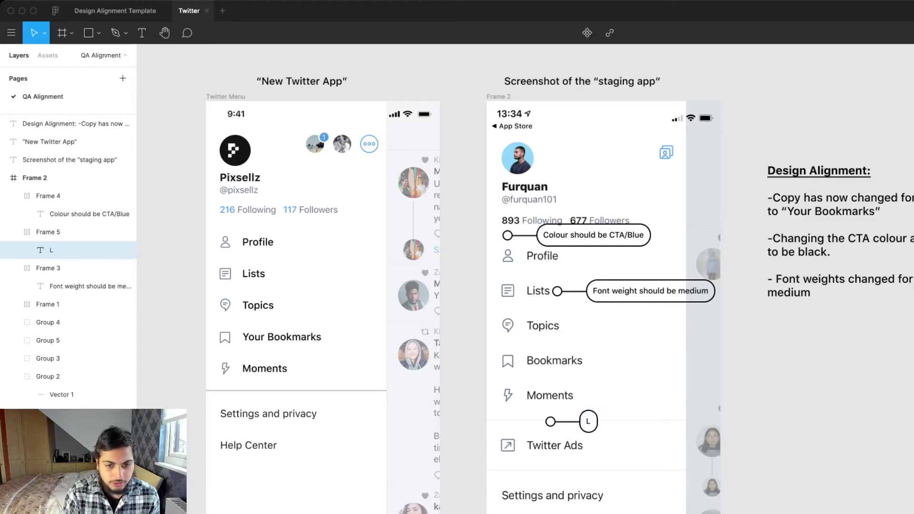
type("ine height 2px")
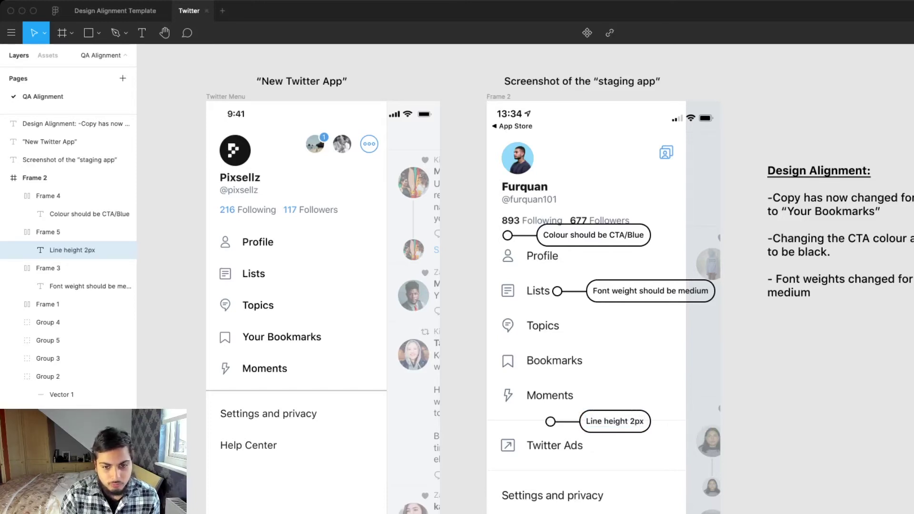
key("Escape")
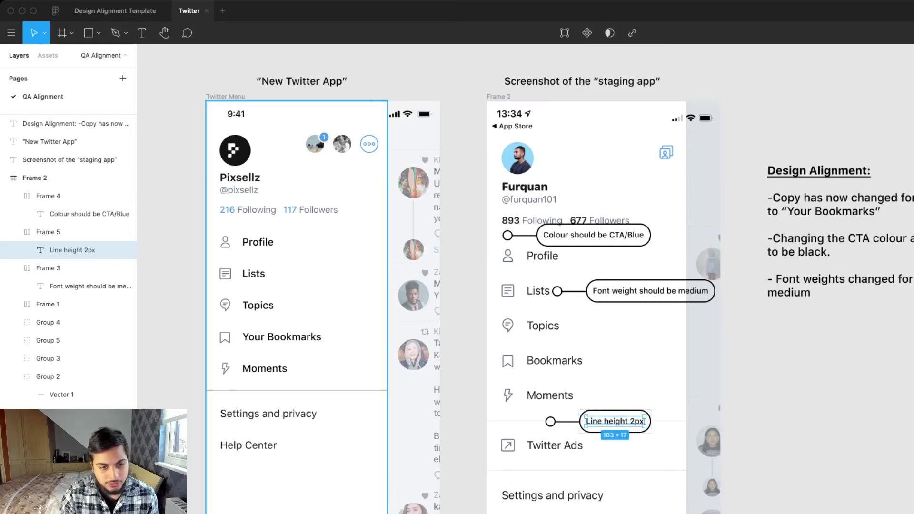
scroll(490, 295, "right", 5)
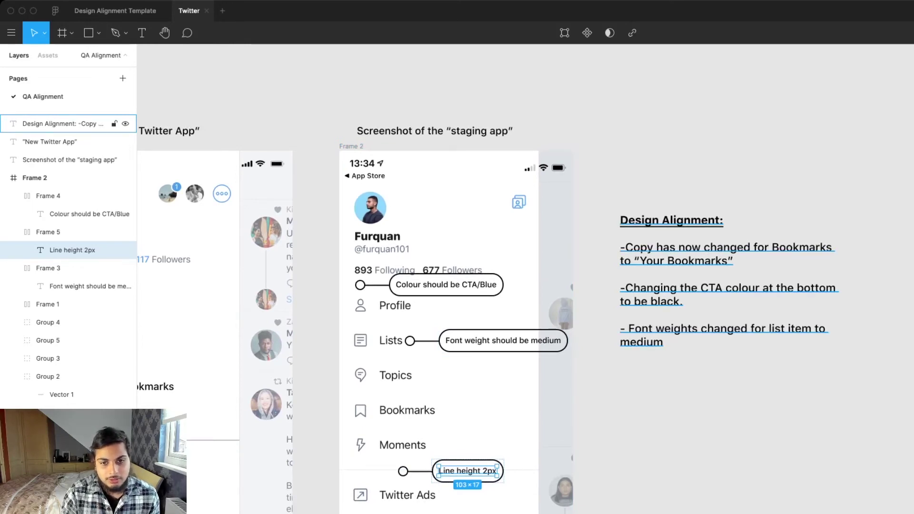
scroll(457, 286, "up", 1)
scroll(457, 285, "left", 3)
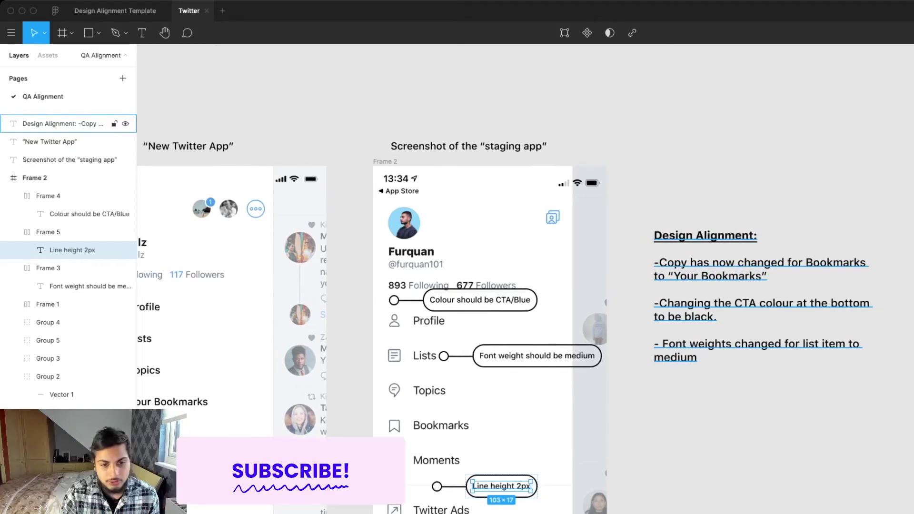
scroll(524, 286, "left", 3)
scroll(524, 285, "down", 1)
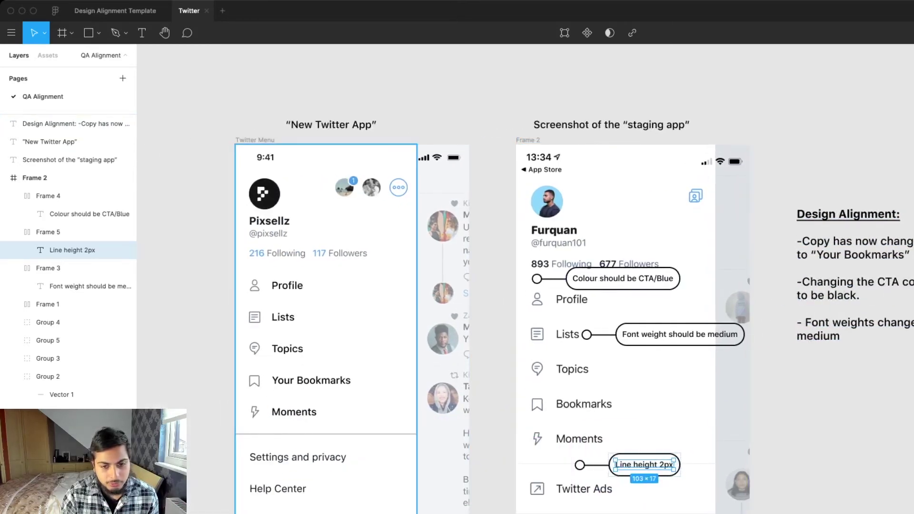
- Copy the Font weight callout and connector onto the staging screenshot's Bookmarks row
key("Escape")
key("Escape")
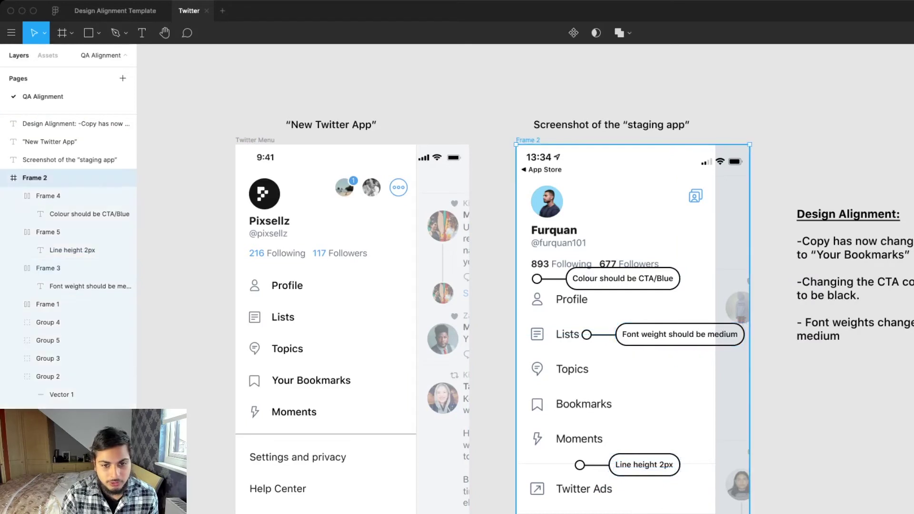
left_click(680, 335)
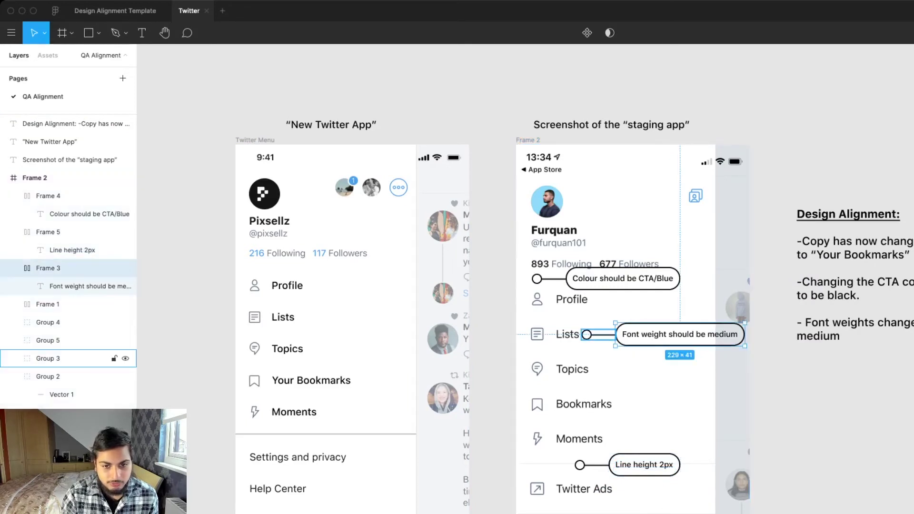
left_click(599, 335, "shift")
left_click_drag(679, 334, 713, 402)
- Change the Bookmarks callout's text to 'Copy changed'
double_click(713, 402)
double_click(713, 402)
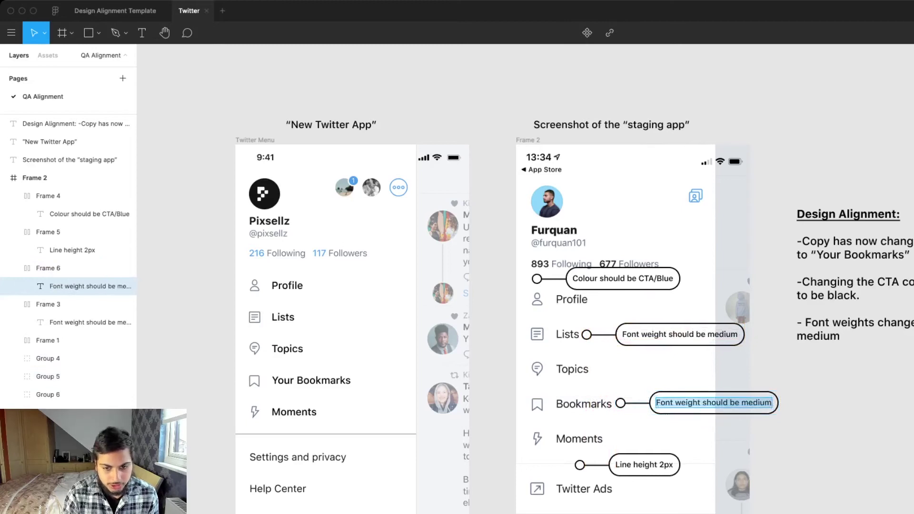
type("Copy chan")
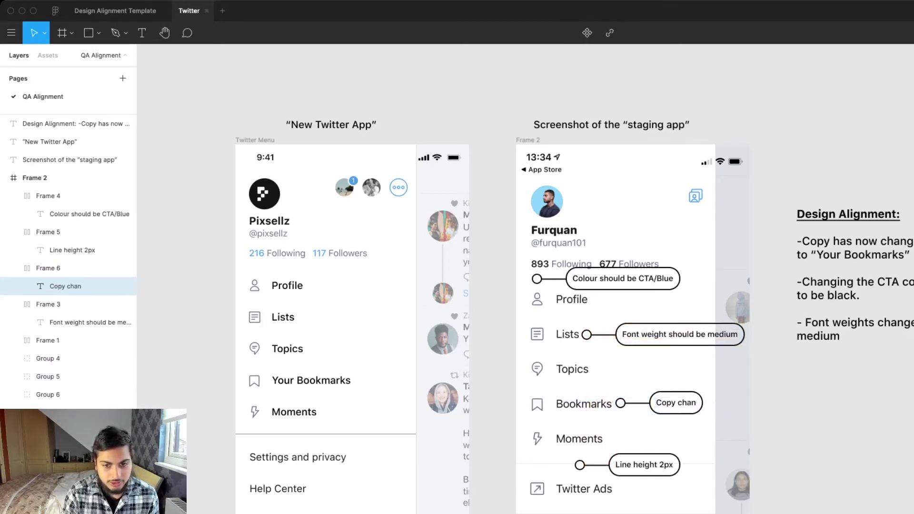
type("ged")
scroll(575, 309, "down", 5)
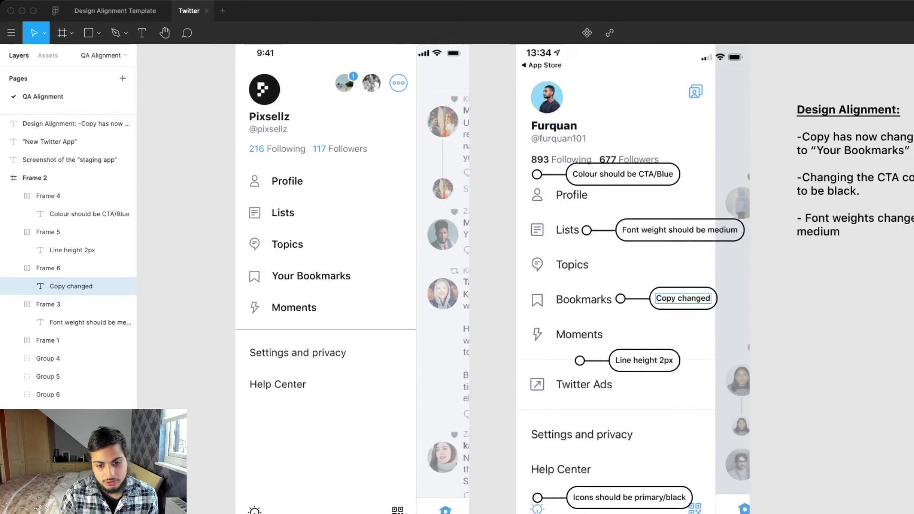
scroll(574, 278, "up", 2)
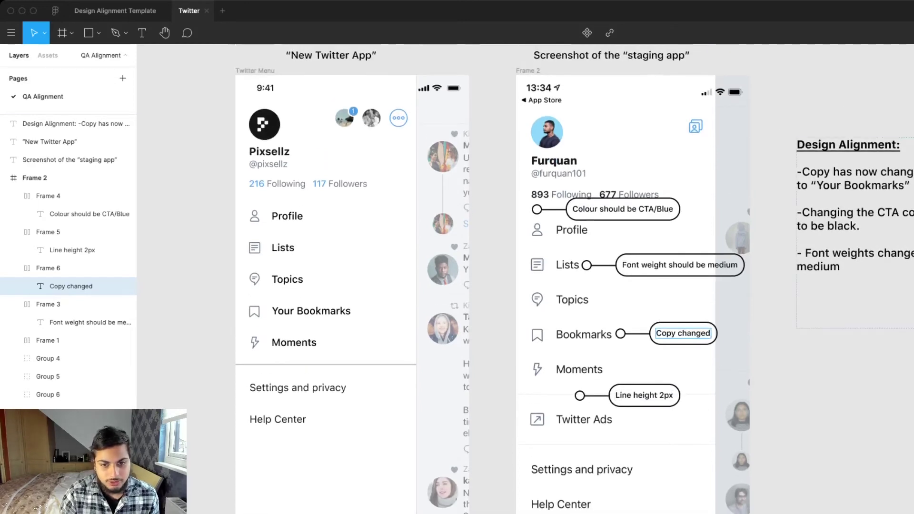
left_click(837, 219)
- Return to the Design Alignment Template file
scroll(523, 285, "up", 2)
scroll(524, 286, "right", 1)
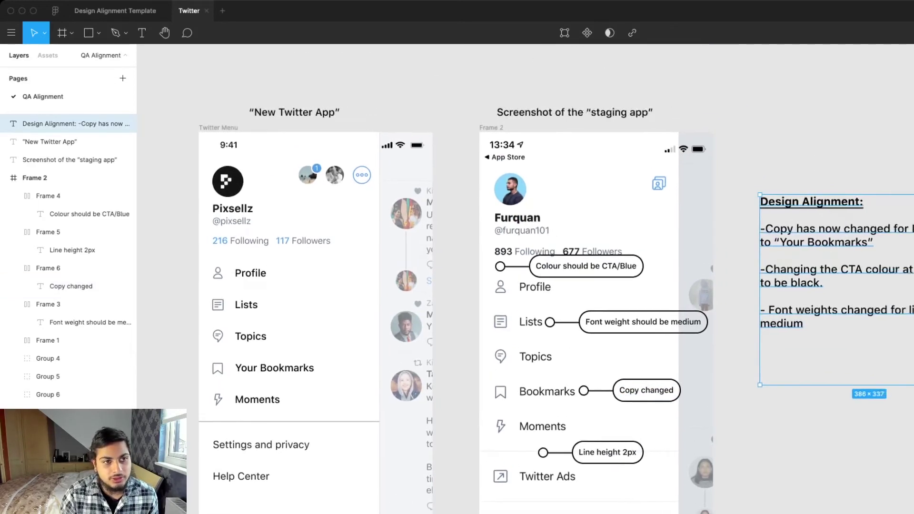
scroll(524, 286, "right", 2)
scroll(524, 285, "left", 2)
scroll(523, 286, "down", 3)
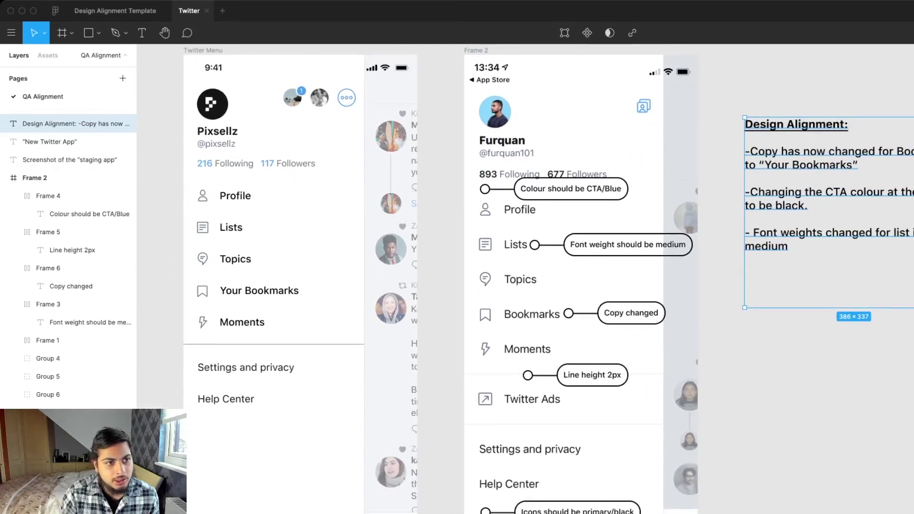
left_click(115, 10)
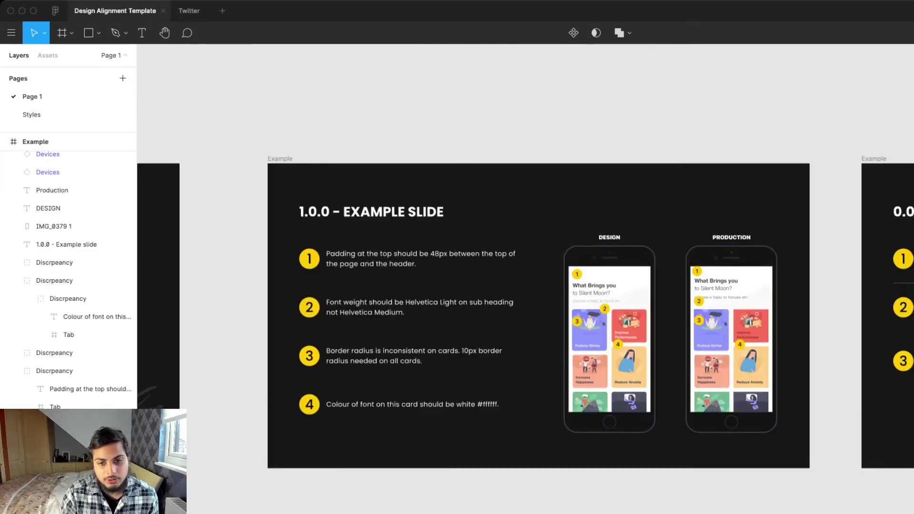
scroll(731, 328, "up", 1)
scroll(546, 314, "left", 3)
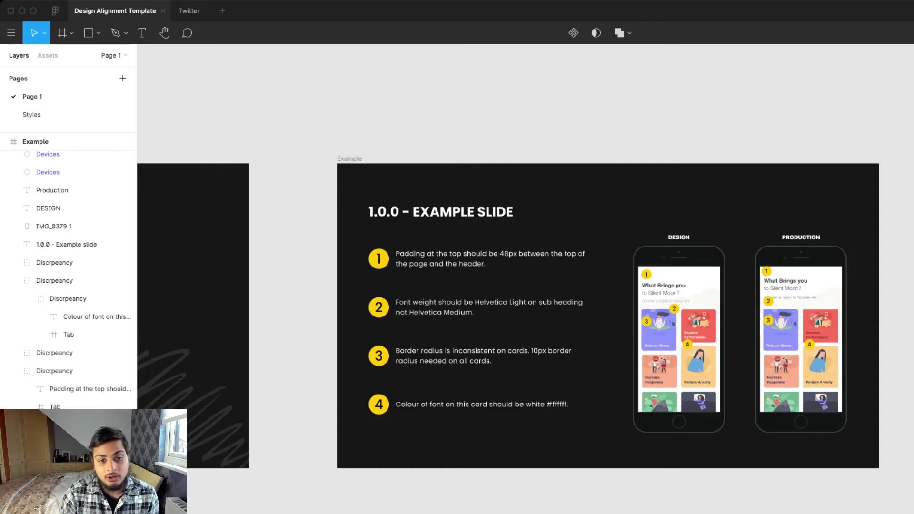
scroll(637, 309, "right", 3)
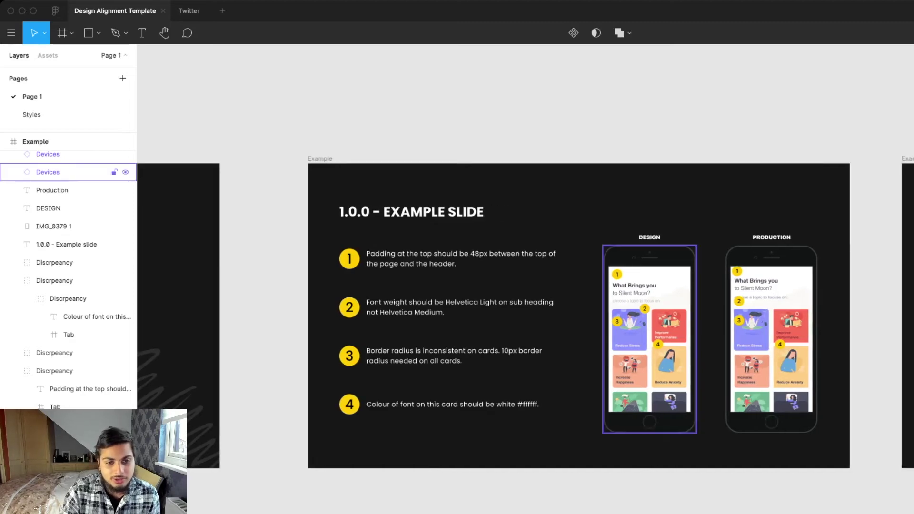
scroll(634, 309, "right", 10)
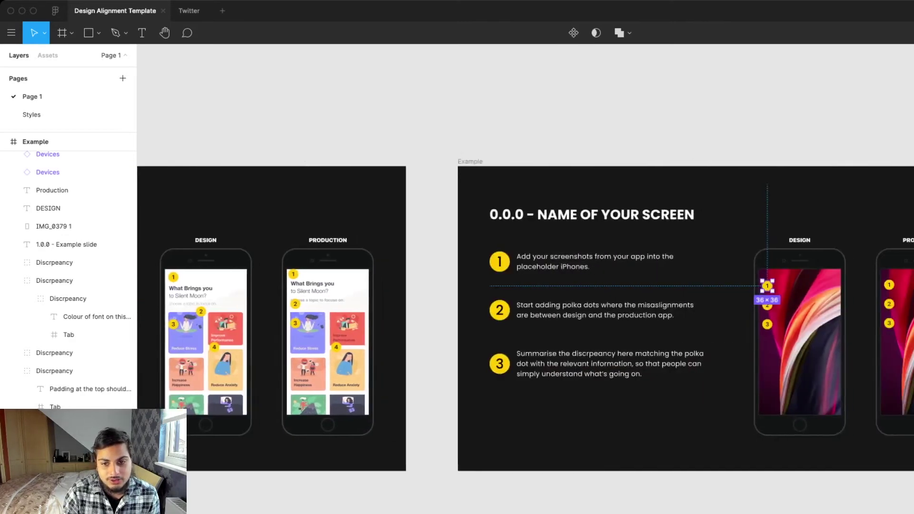
scroll(634, 309, "right", 15)
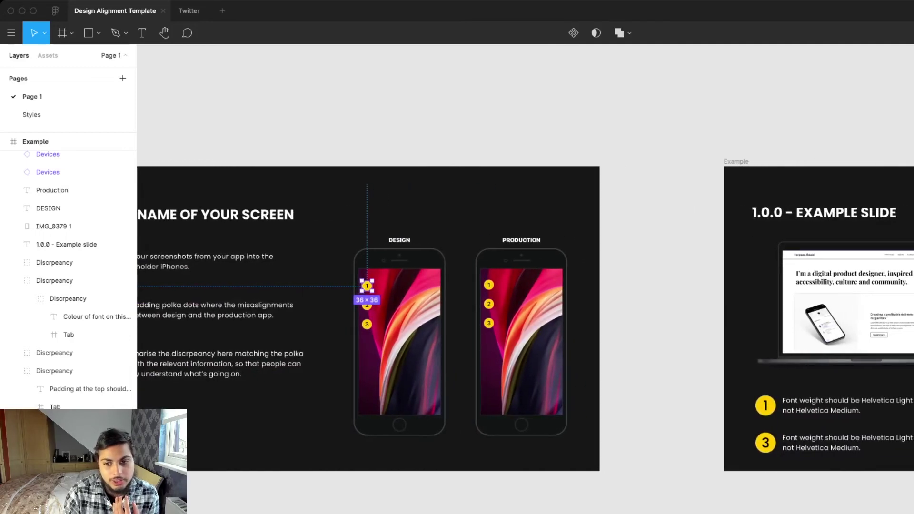
scroll(526, 318, "right", 14)
scroll(526, 318, "left", 20)
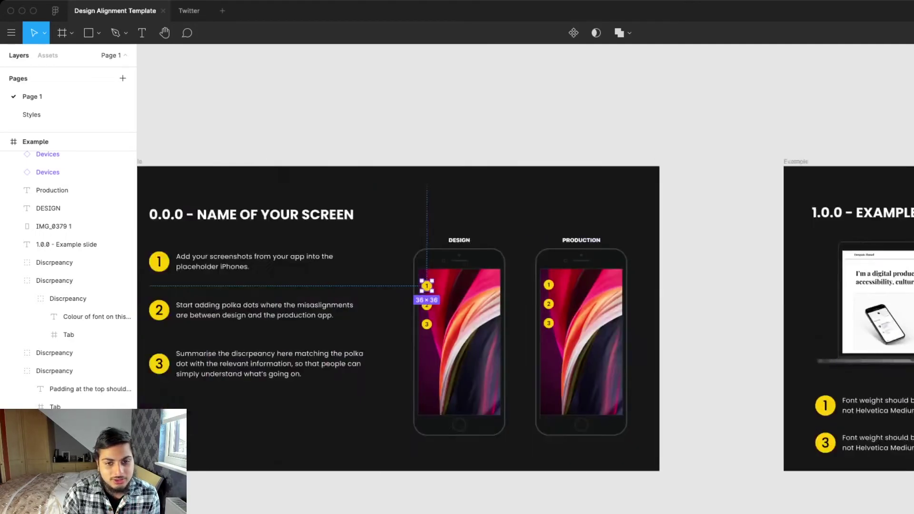
scroll(526, 318, "left", 10)
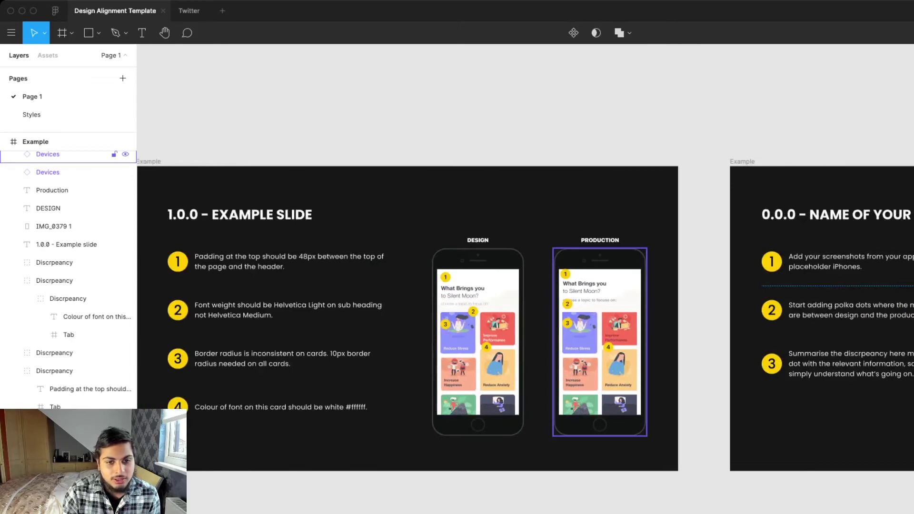
scroll(525, 318, "left", 6)
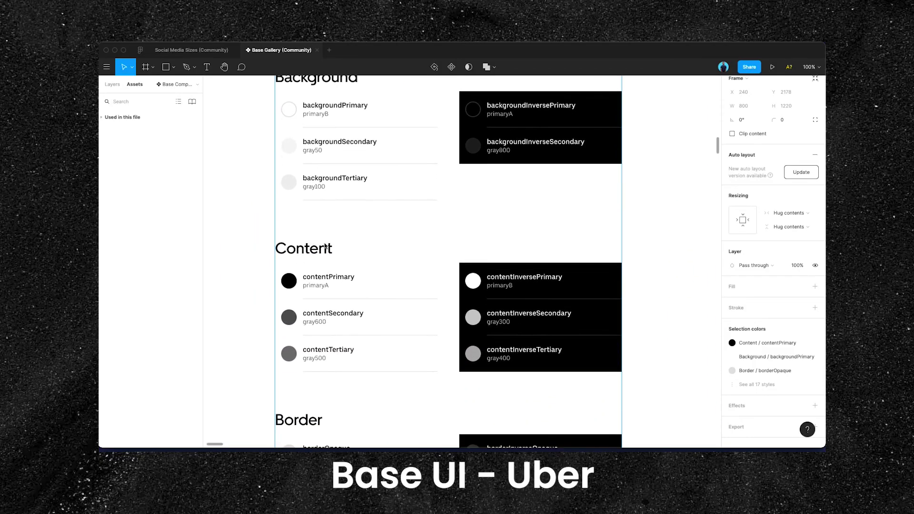
- Scroll through the colour token frames and inspect a Request UberX button's properties
scroll(325, 248, "down", 3)
scroll(338, 254, "down", 3)
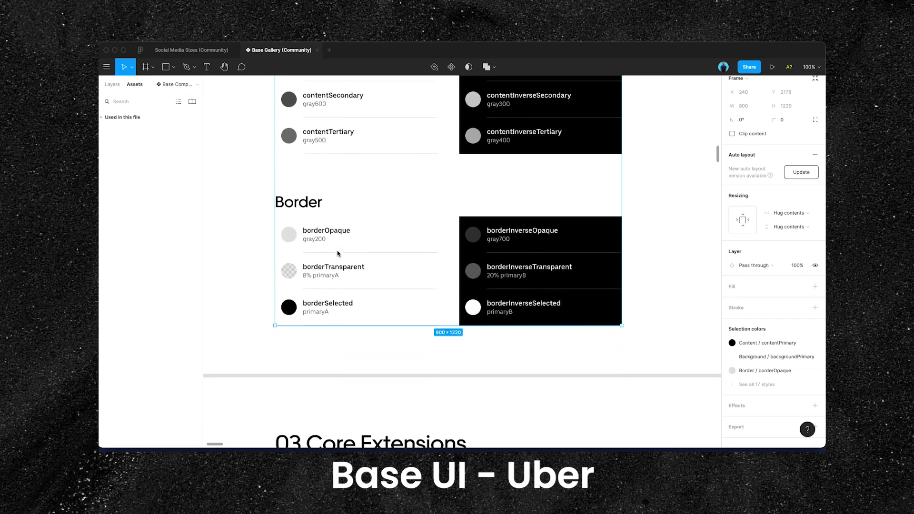
scroll(338, 254, "down", 5)
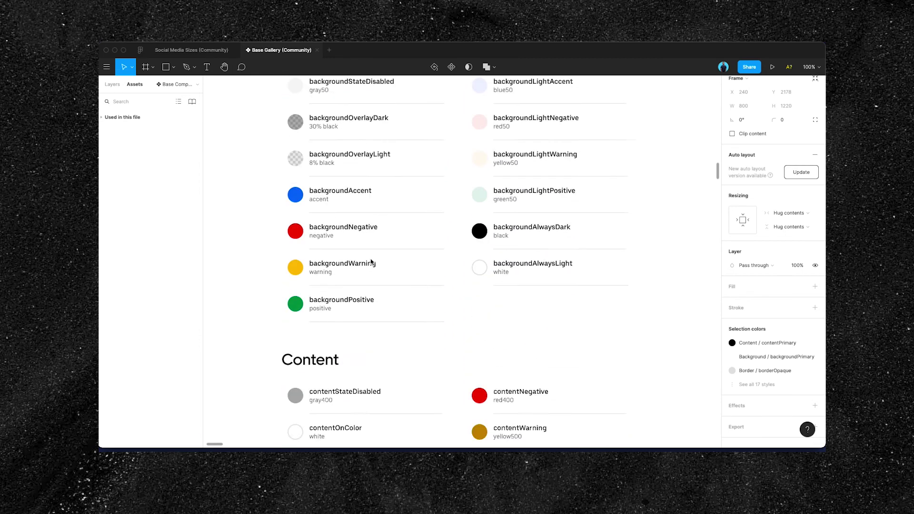
scroll(371, 261, "down", 10)
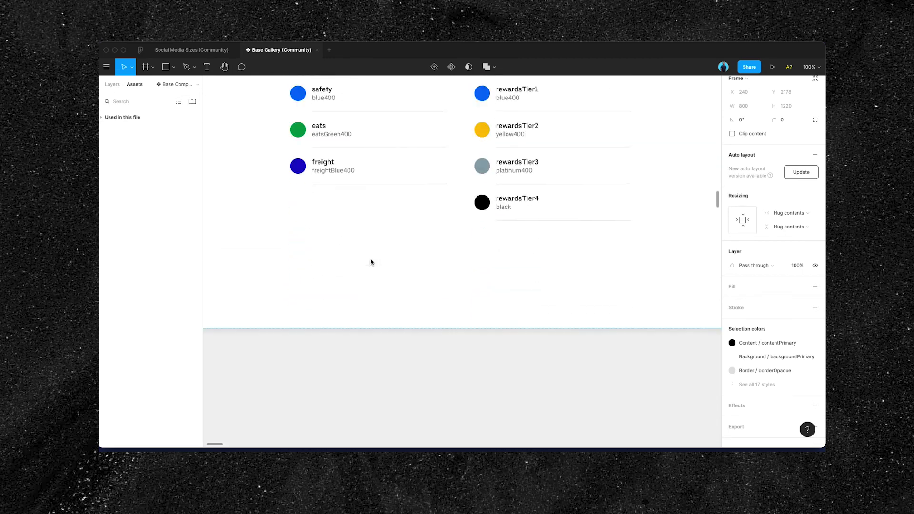
scroll(371, 262, "down", 15)
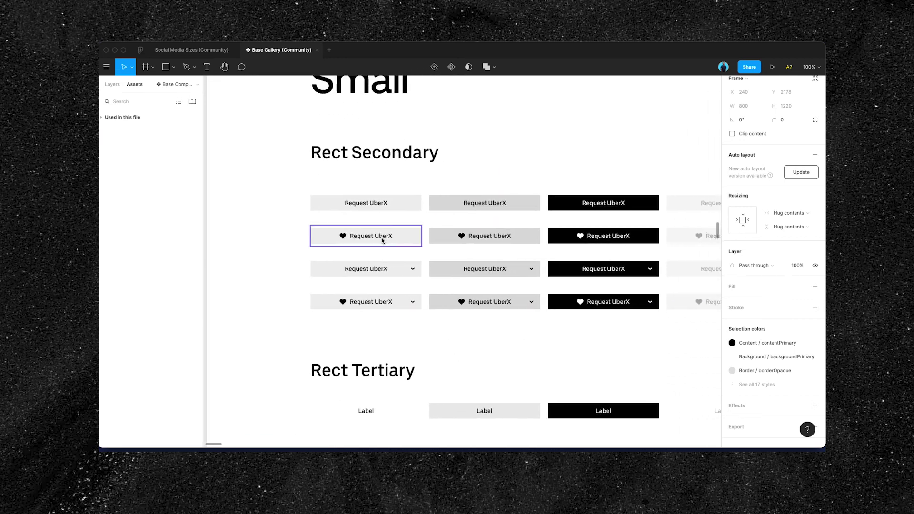
left_click(382, 240)
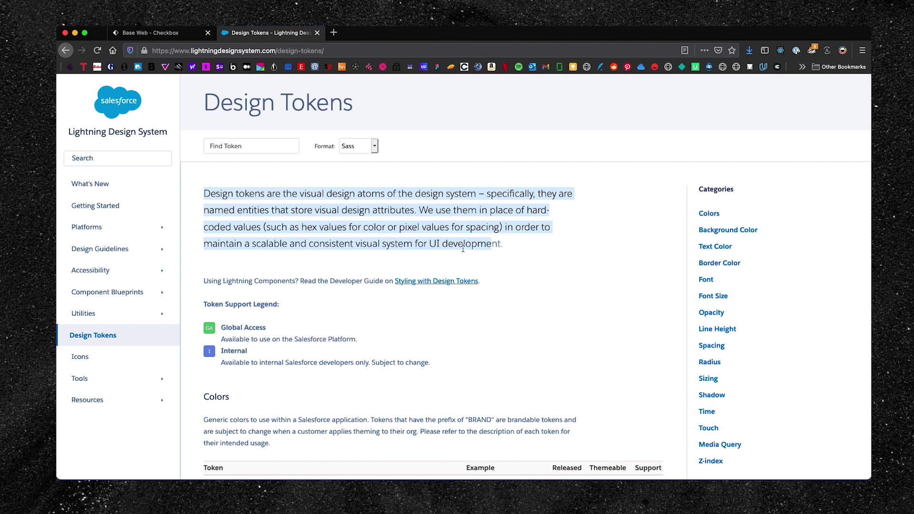
- Scroll down the Salesforce Design Tokens Colors table, highlighting a token name
scroll(456, 245, "down", 10)
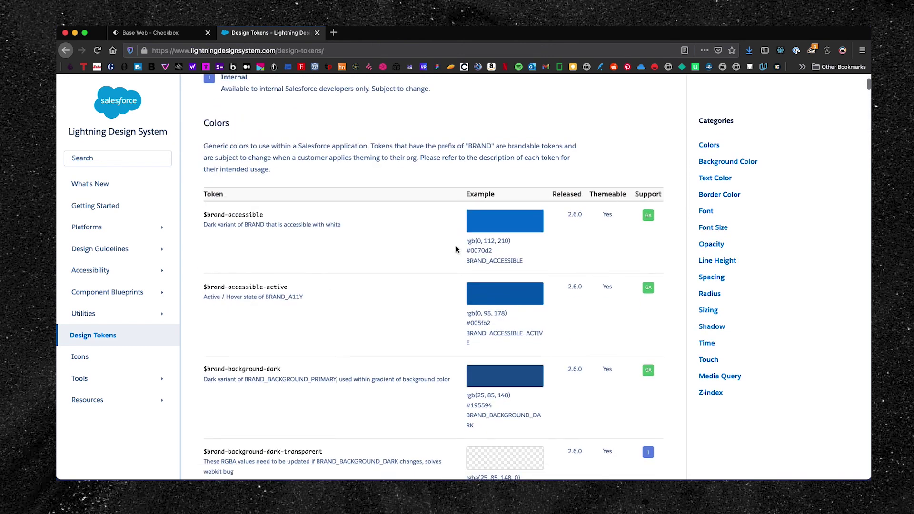
scroll(455, 246, "down", 5)
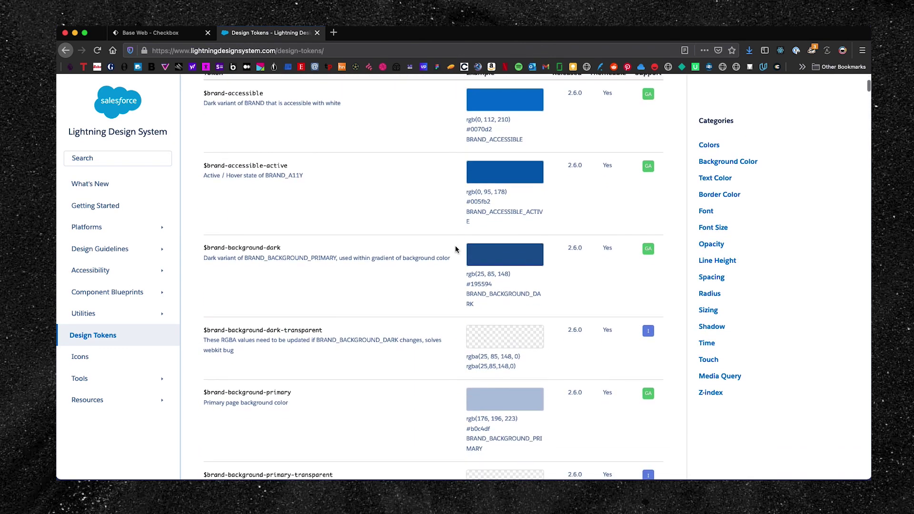
scroll(455, 247, "down", 5)
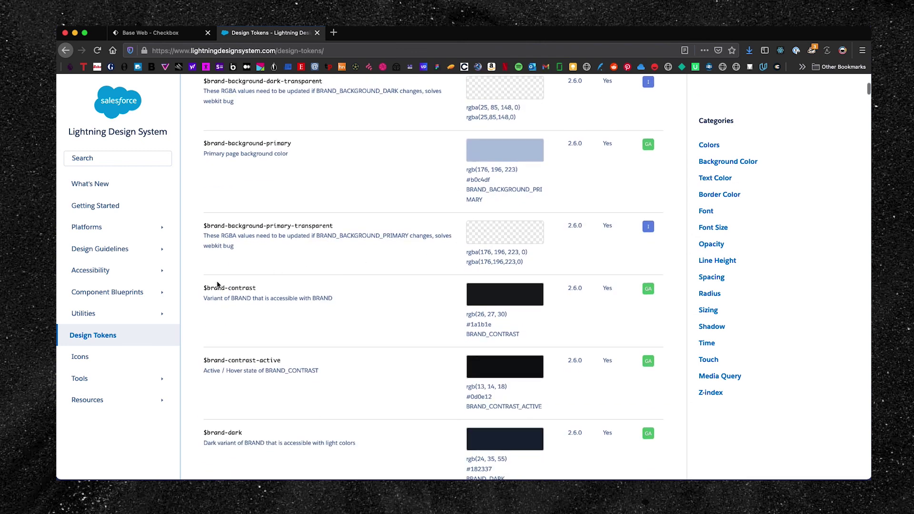
left_click_drag(210, 287, 257, 288)
scroll(259, 291, "down", 6)
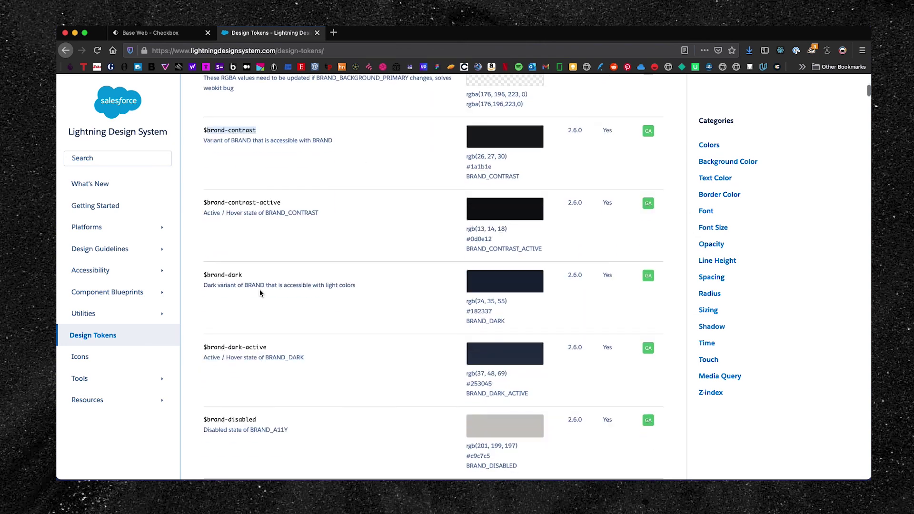
scroll(260, 293, "down", 4)
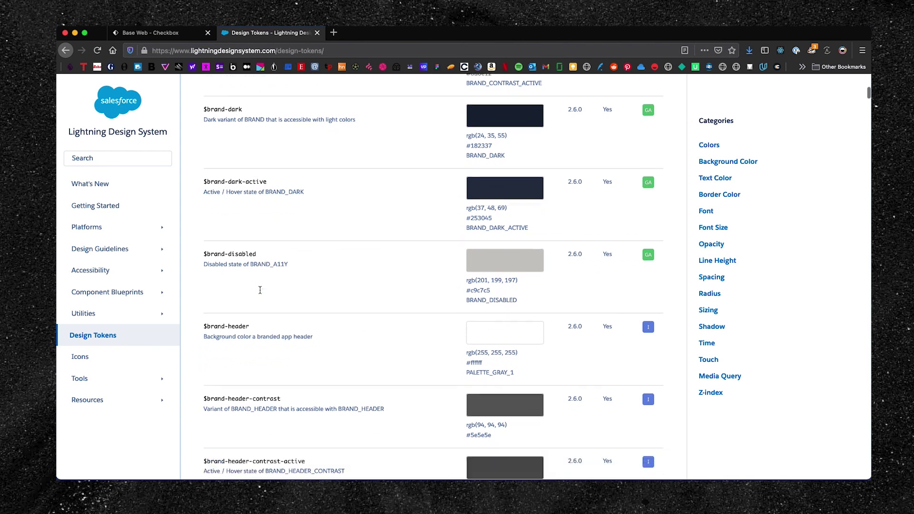
- Select the BRAND_DARK_ACTIVE token name, then go to the Base Web Checkbox docs
mouse_move(465, 200)
left_mouse_down()
mouse_move(527, 210)
mouse_move(464, 212)
left_mouse_up()
scroll(421, 207, "down", 15)
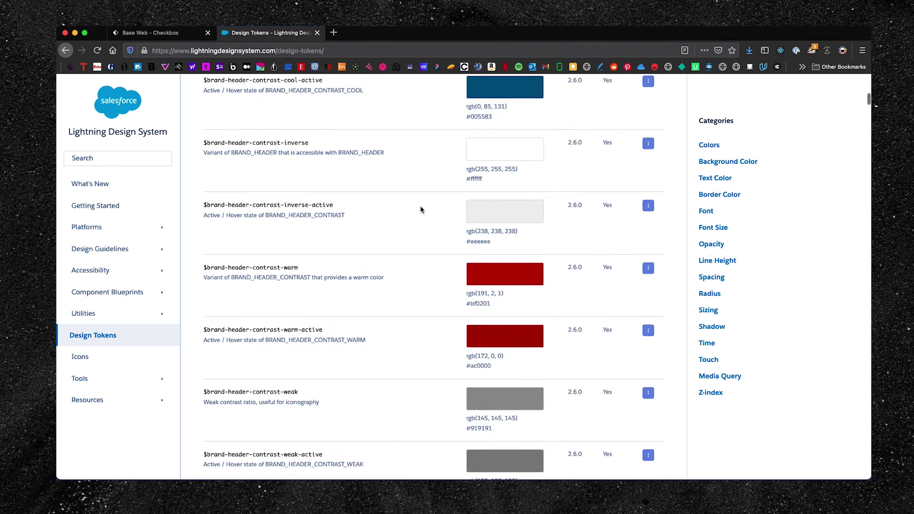
scroll(421, 209, "down", 4)
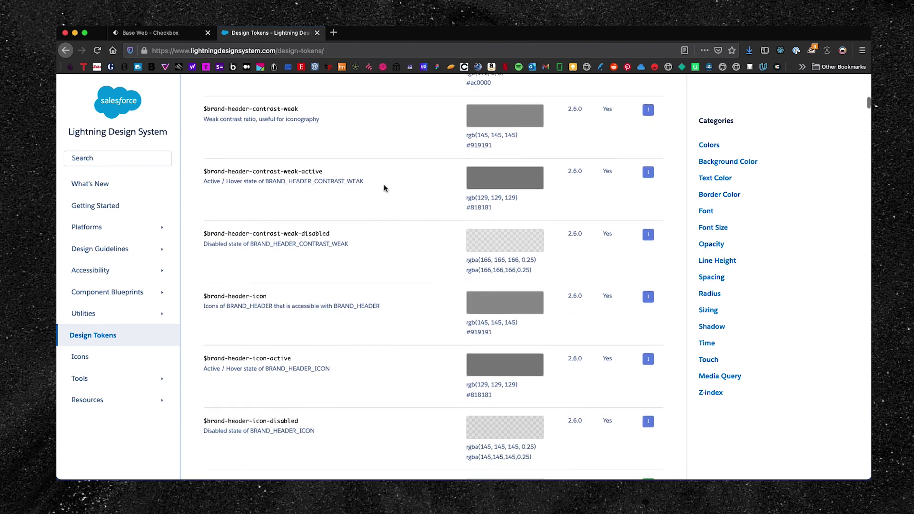
scroll(471, 152, "down", 4)
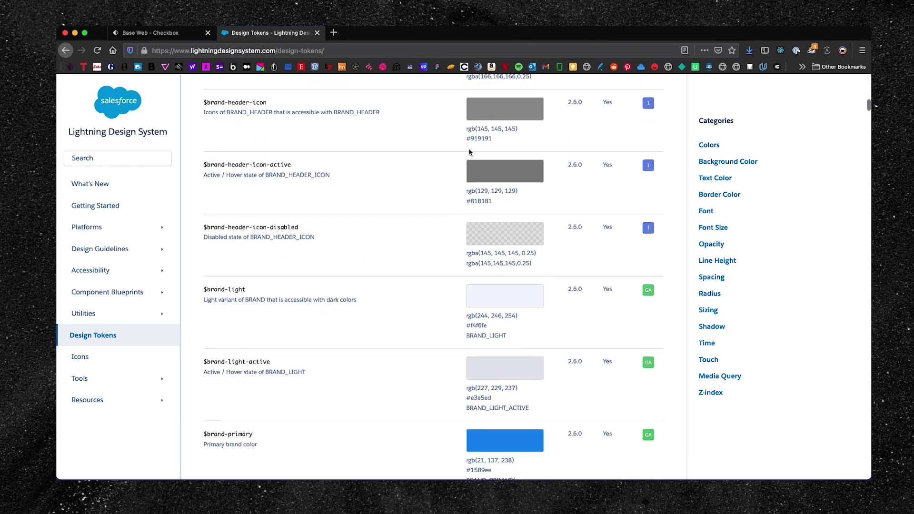
scroll(476, 233, "up", 5)
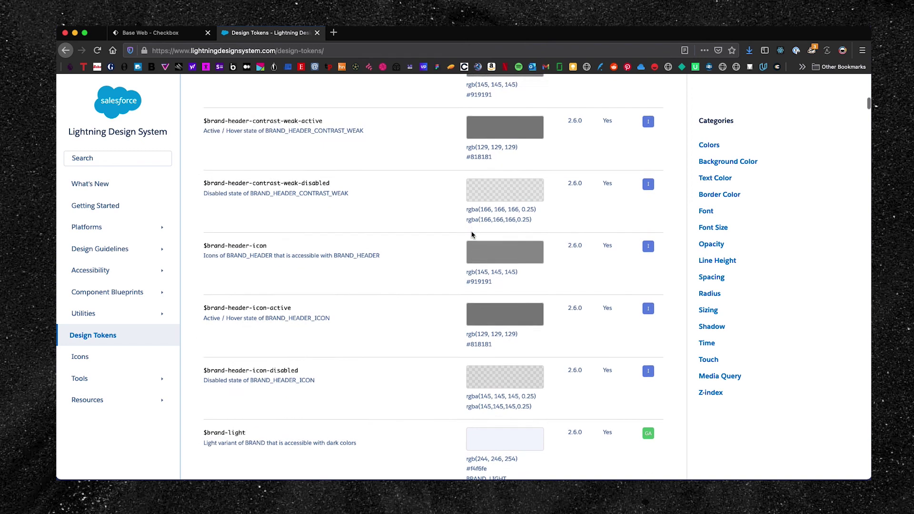
key("ctrl+shift+Tab")
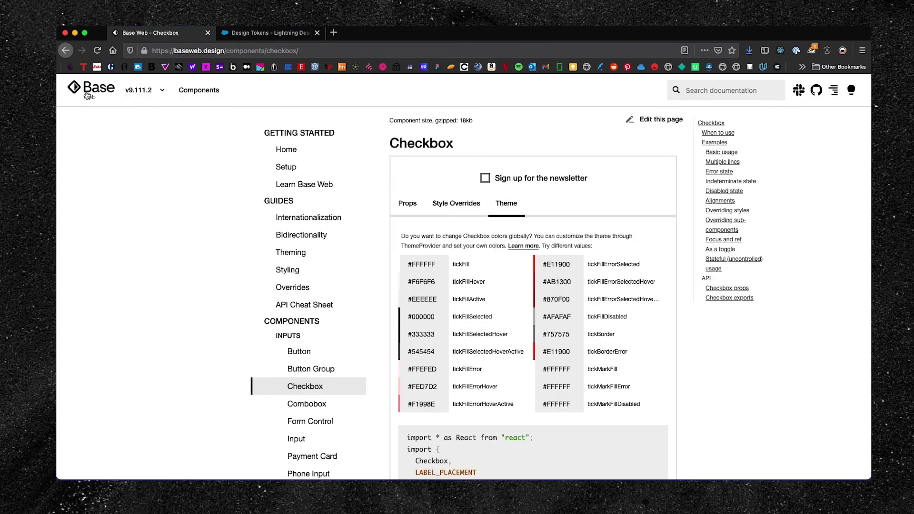
- After the Checkbox tickFill #FFFFFF, view Button theme colours like buttonPrimaryFill #000000
left_click(473, 268)
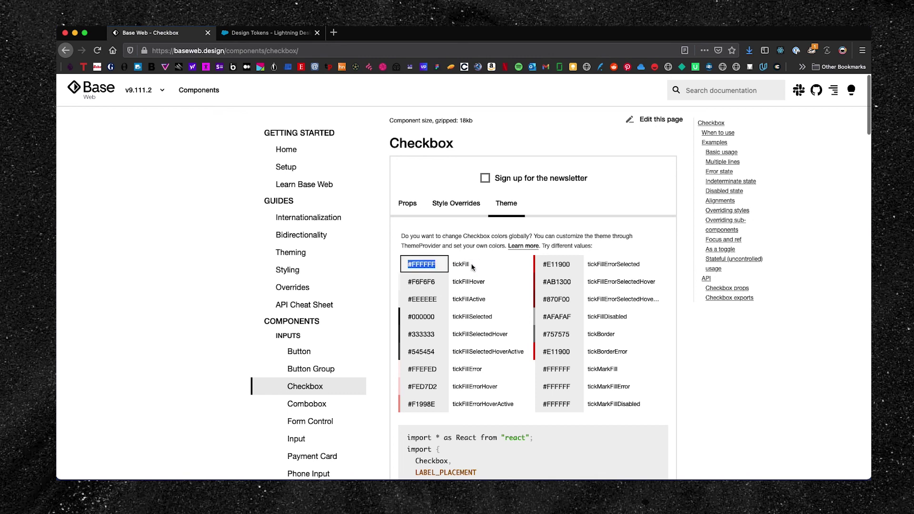
scroll(480, 281, "down", 2)
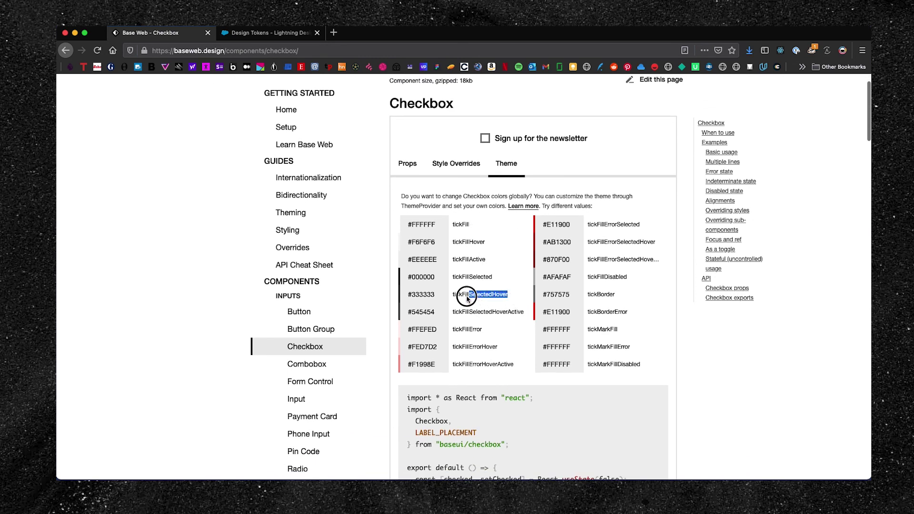
left_click(300, 311)
left_click(507, 214)
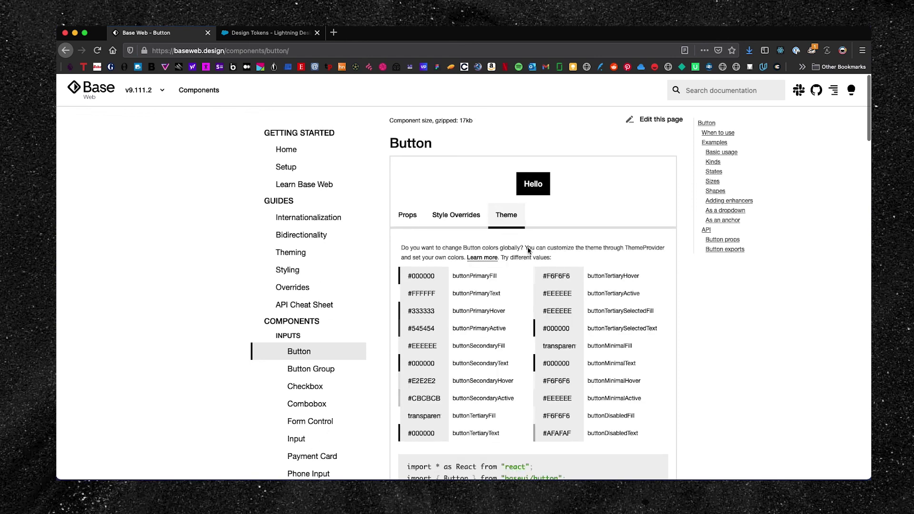